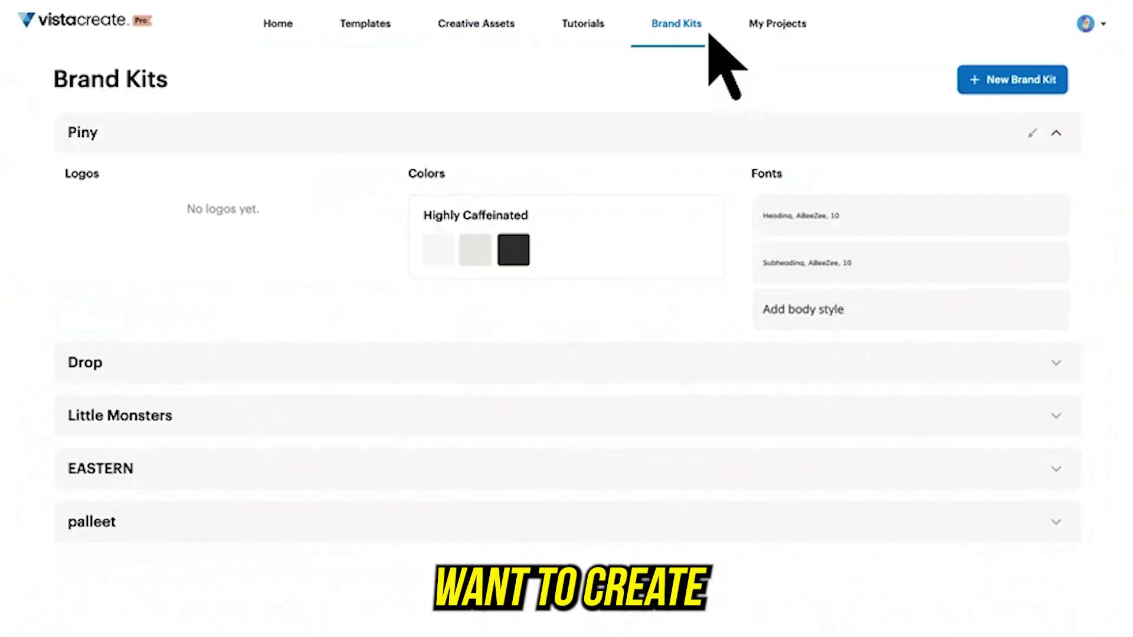
Step: Open the Indoor Plant Fashion Instagram Post Vertical template and step through the editor's introductory tips
click(369, 33)
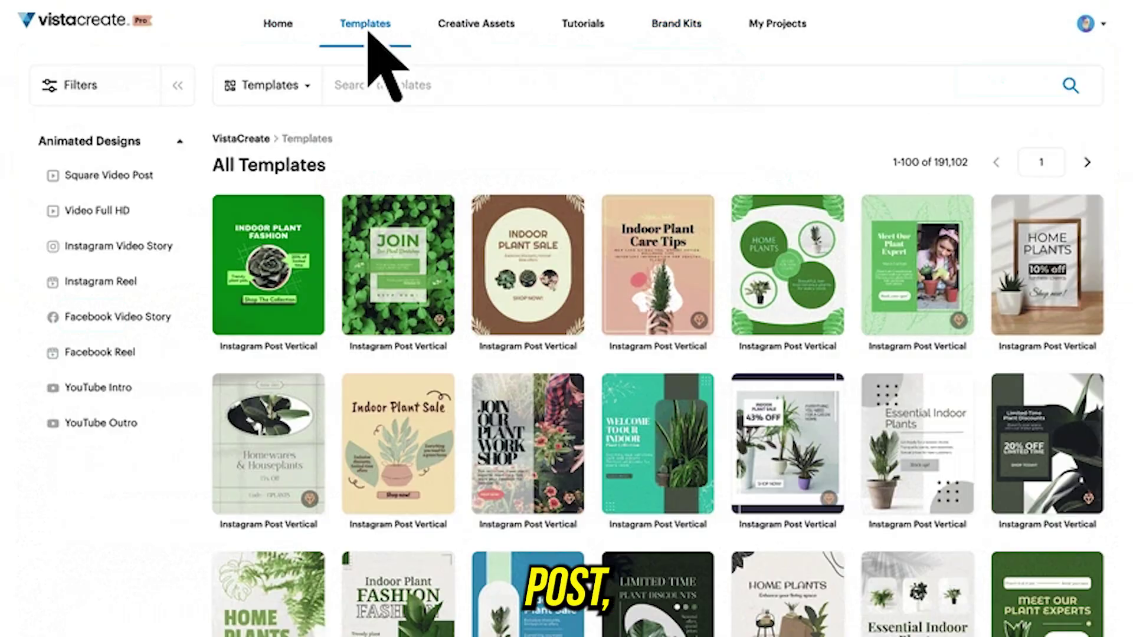
click(279, 312)
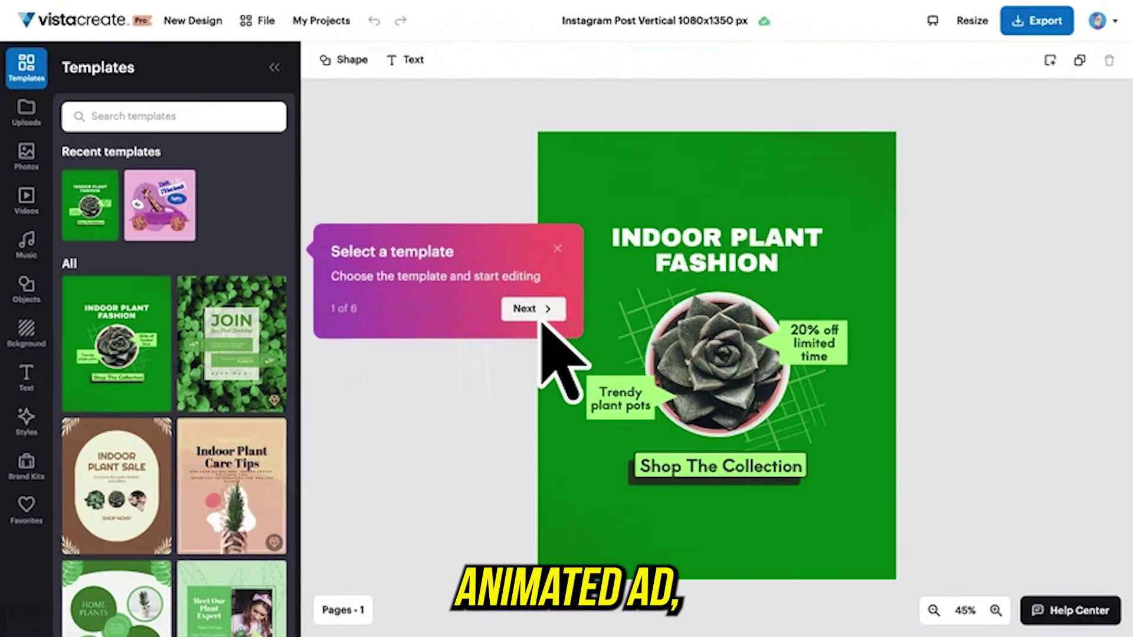
click(543, 308)
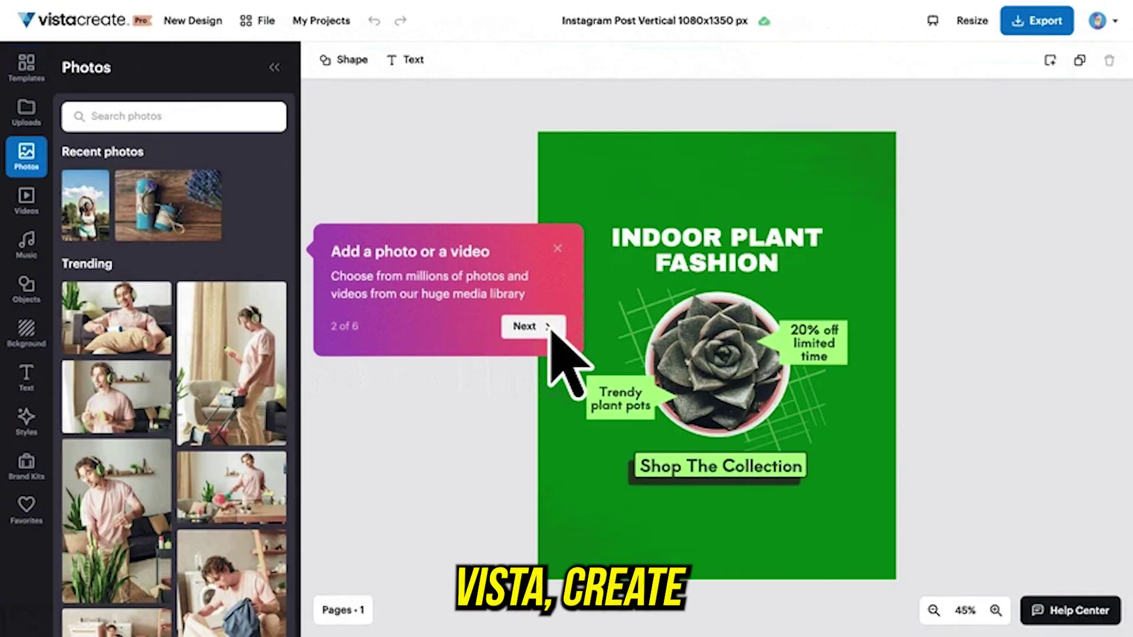
click(558, 335)
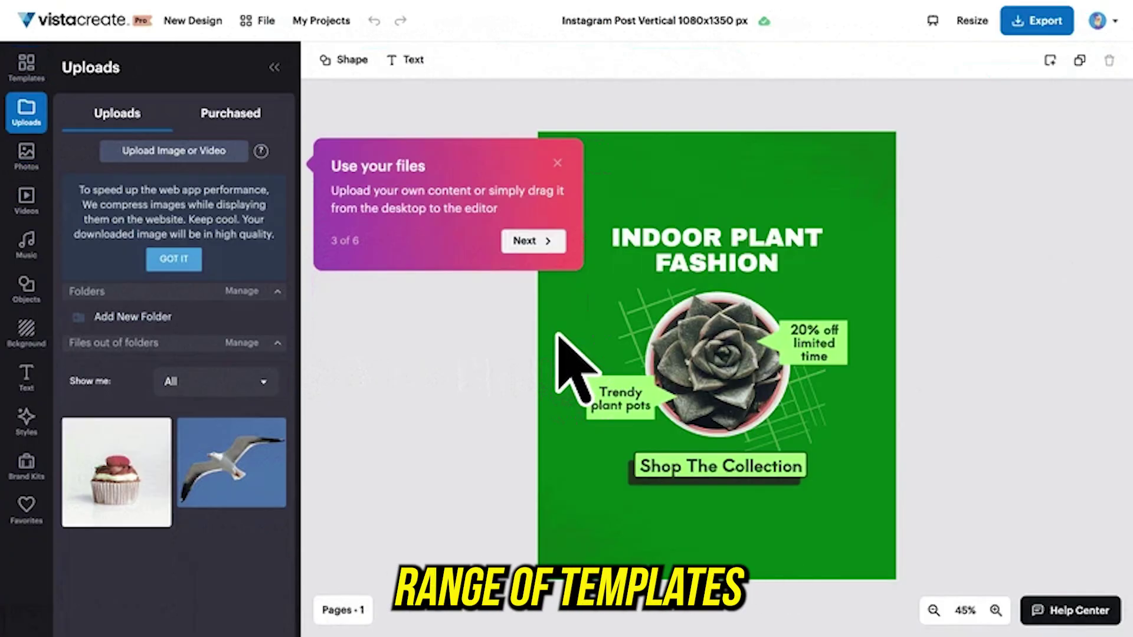
click(557, 243)
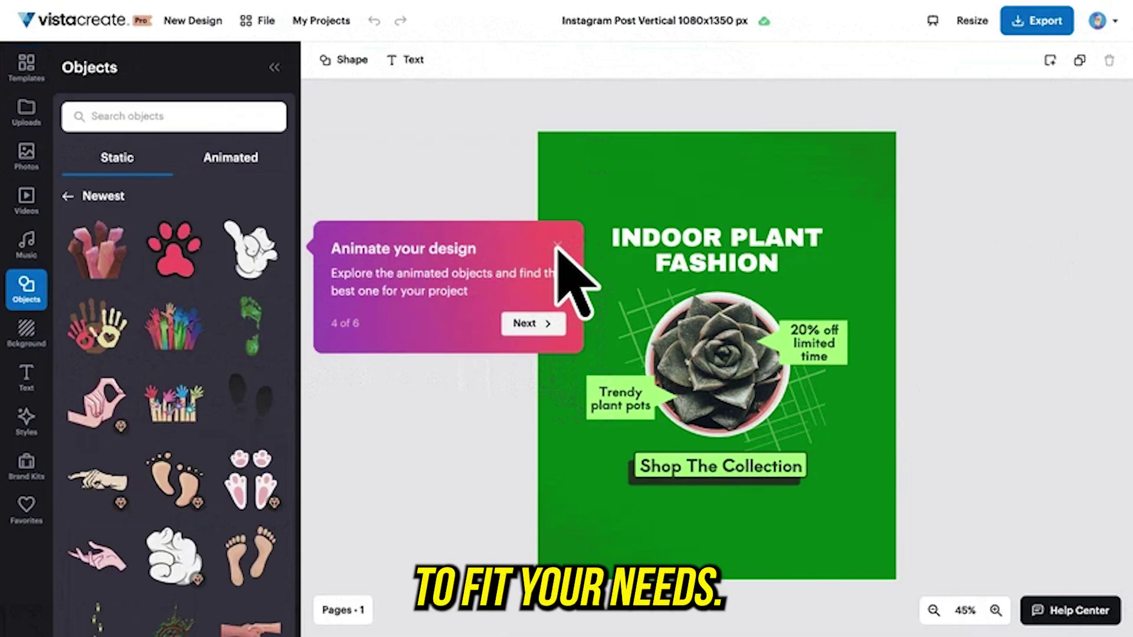
click(560, 326)
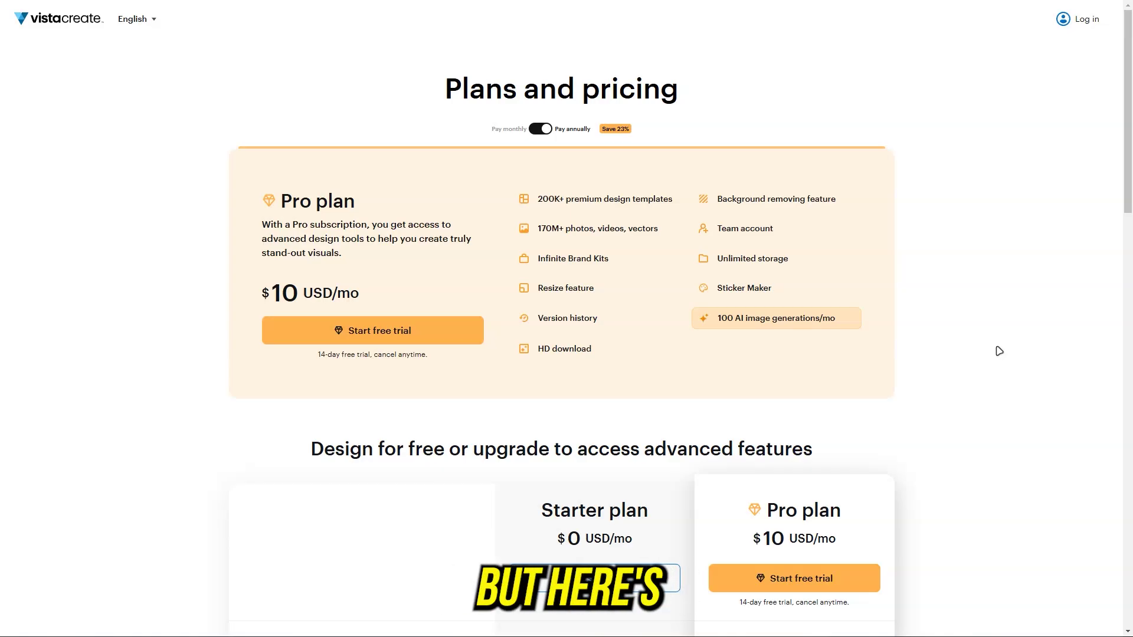
Step: Compare the features of the Starter and Pro plans on the pricing page
scroll(999, 351, down, 6)
scroll(999, 352, down, 5)
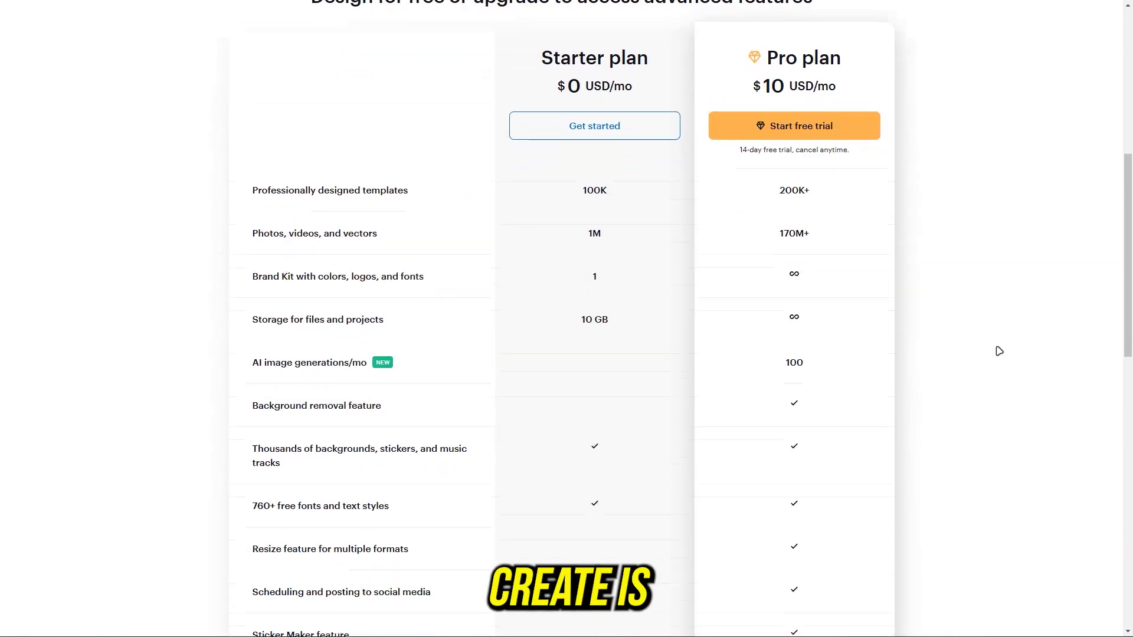
scroll(999, 351, down, 1)
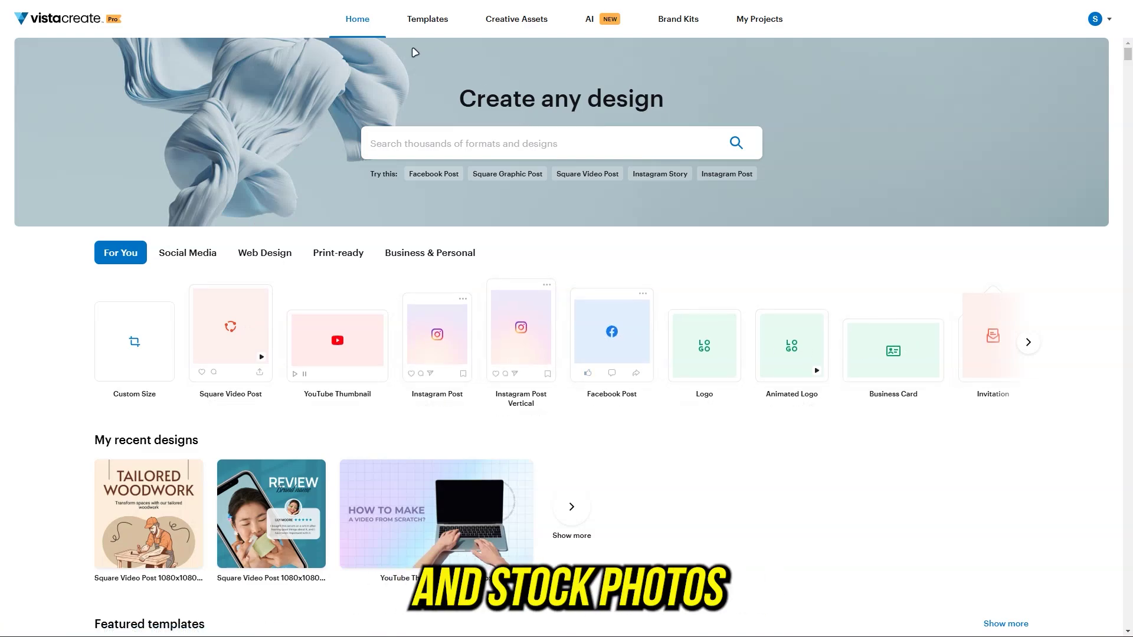
Step: Browse the full collection of design templates down to the end of the first page
click(436, 29)
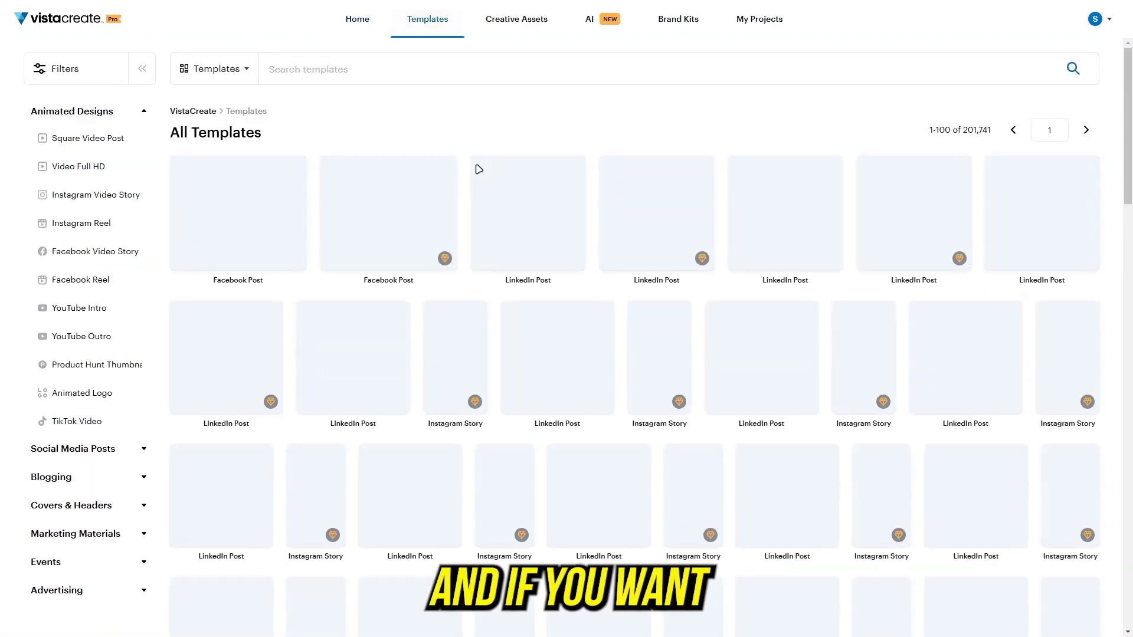
scroll(422, 232, down, 5)
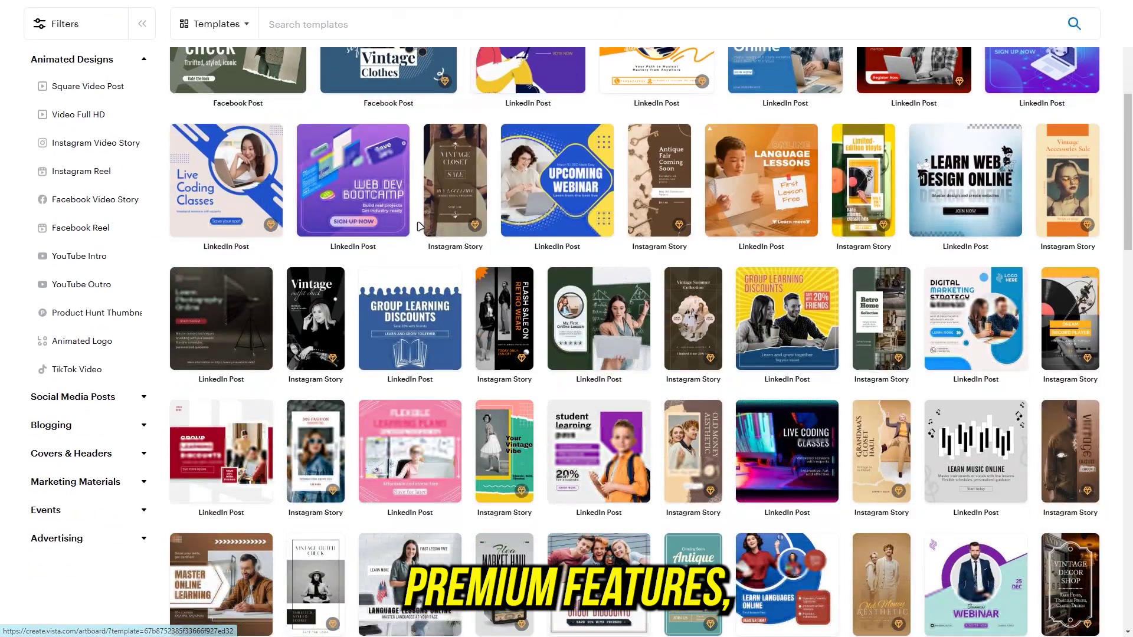
scroll(568, 223, down, 10)
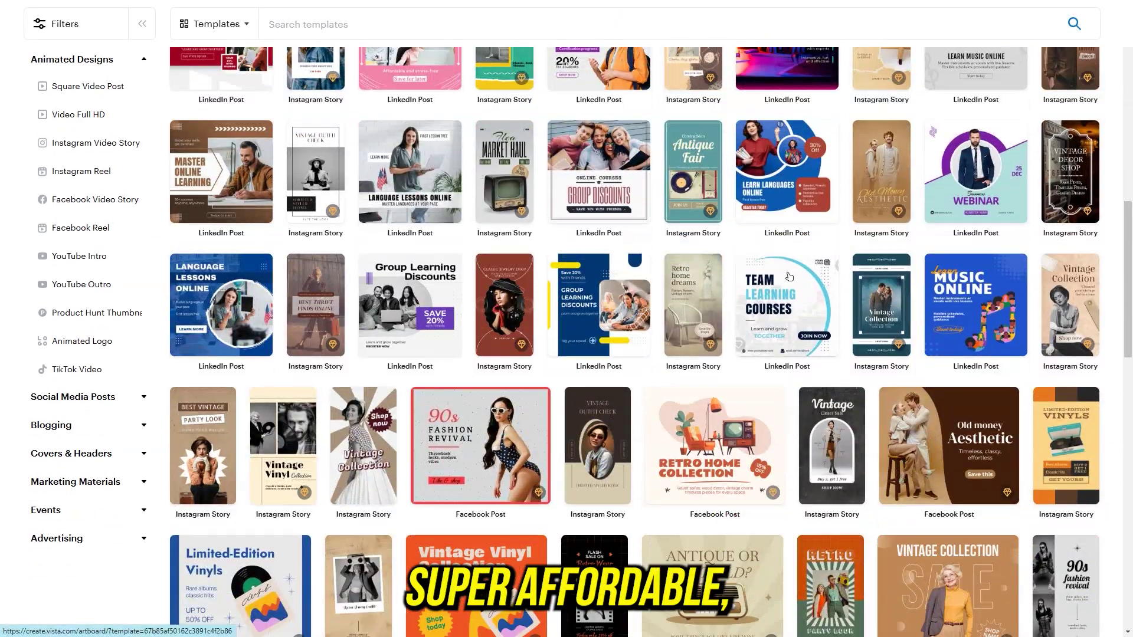
scroll(624, 272, down, 10)
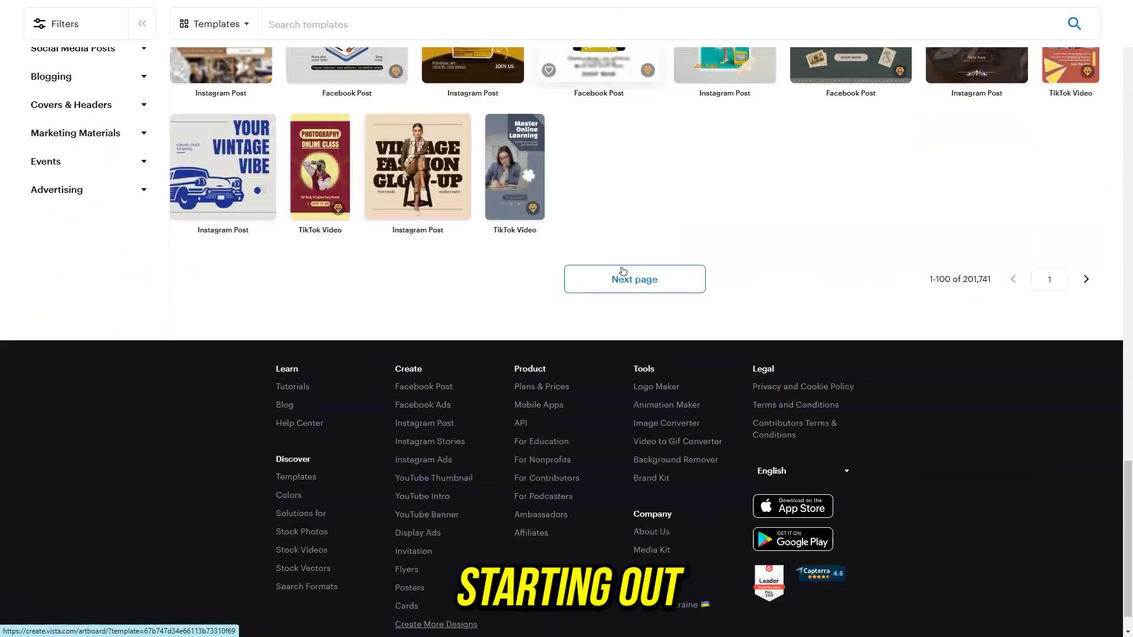
scroll(624, 267, up, 5)
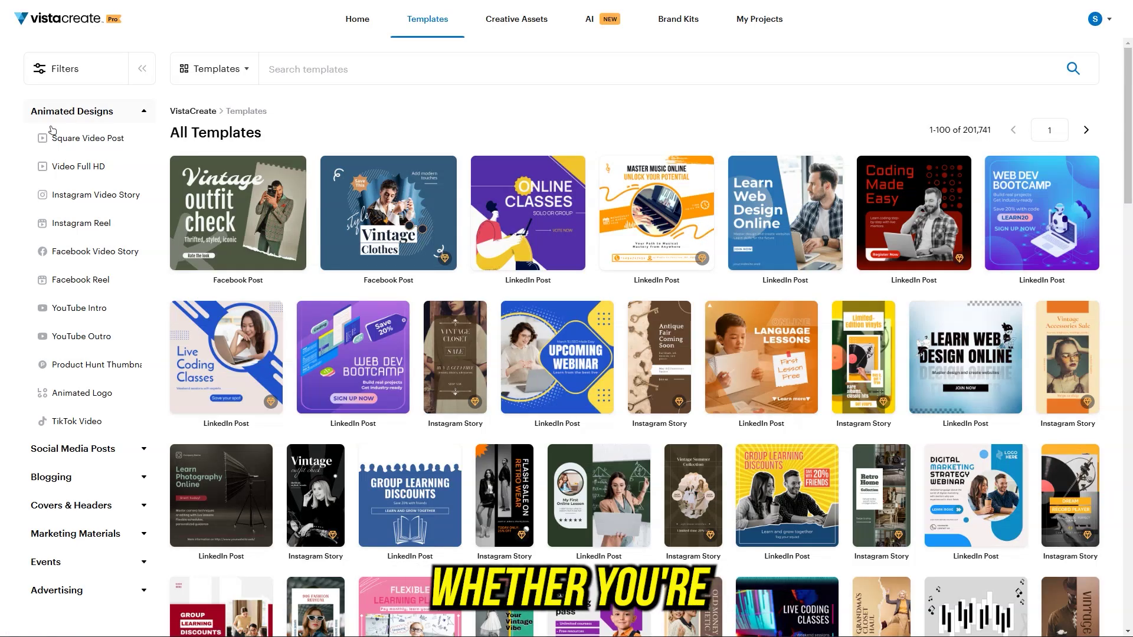
Step: Filter the templates by Square Video Post, then by Video Full HD, and look through the designs
click(107, 155)
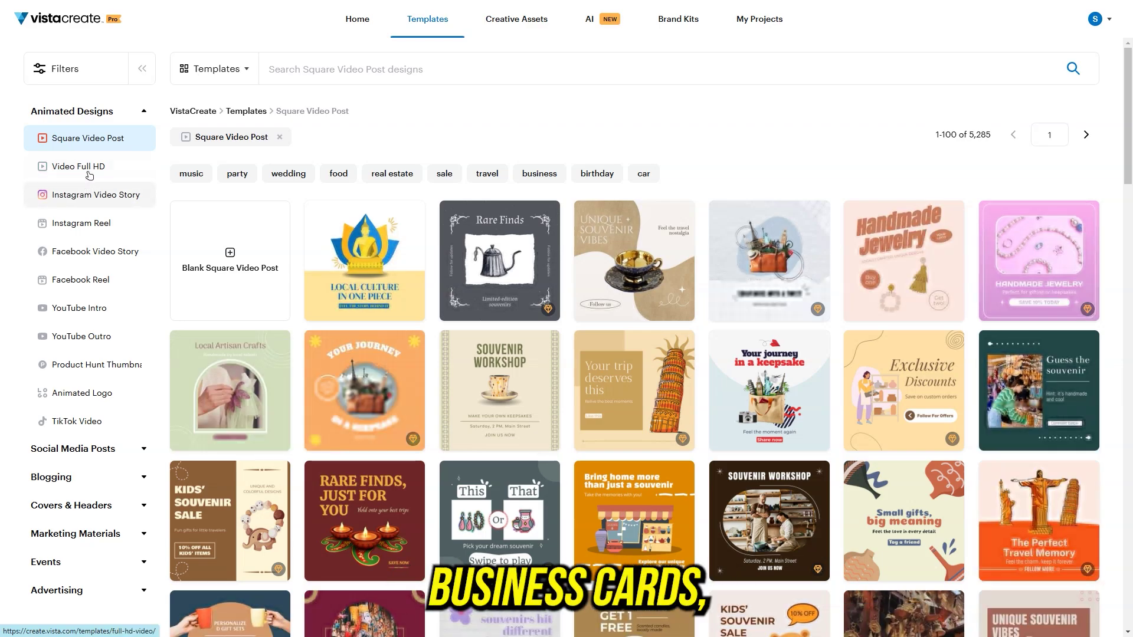
click(88, 171)
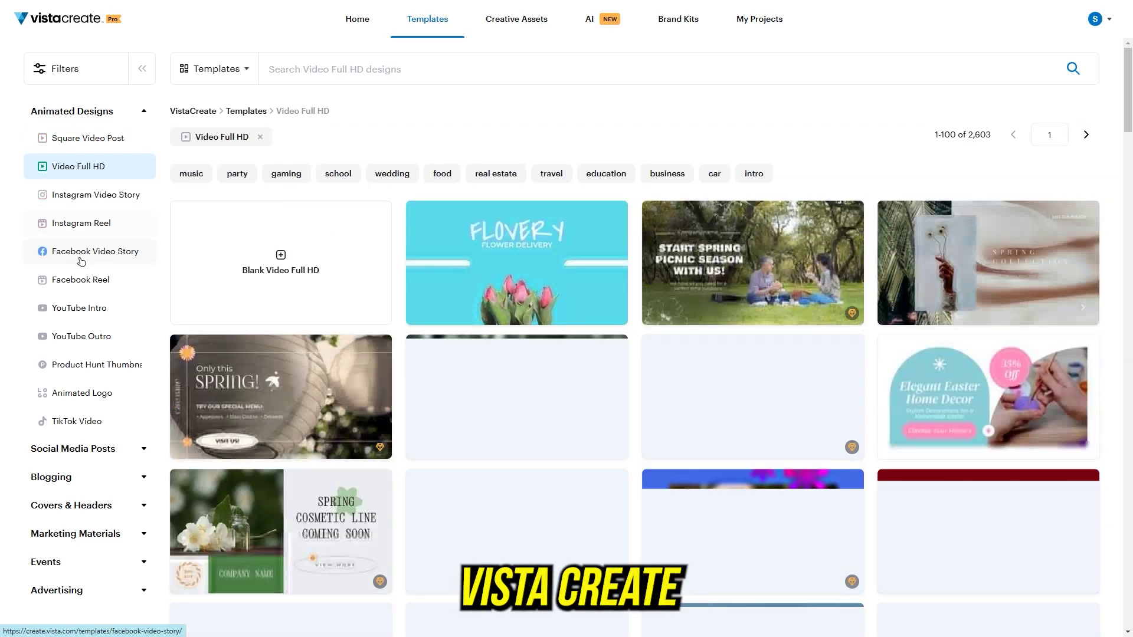
scroll(75, 171, down, 3)
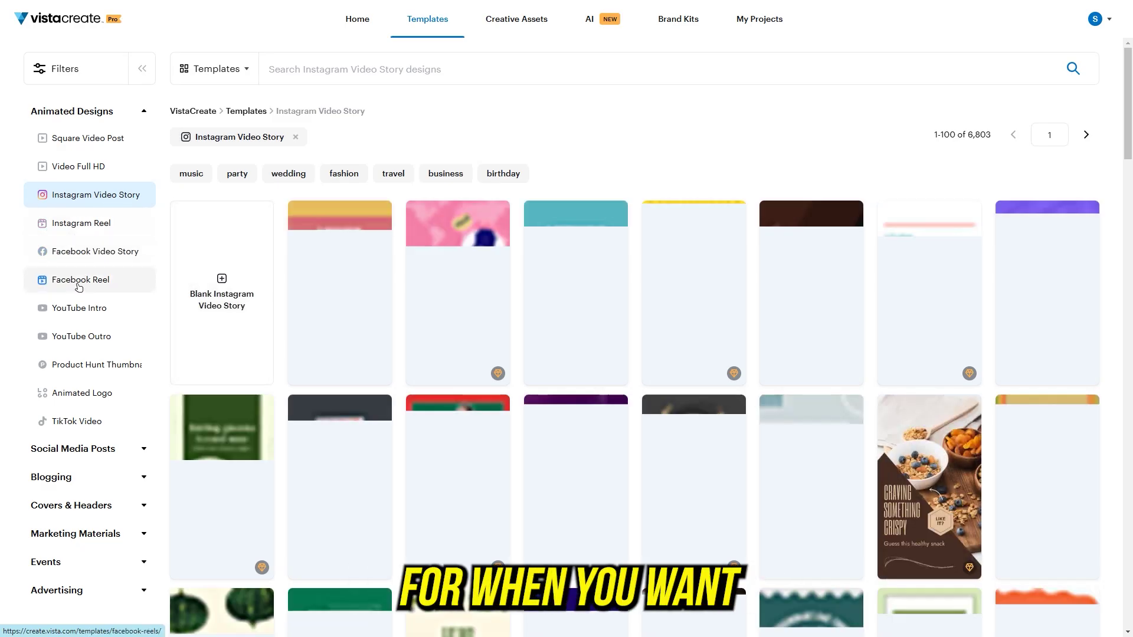
Step: Browse the Instagram Video Story and YouTube Outro templates, then switch to the Product Hunt Thumbnail format
scroll(78, 254, down, 5)
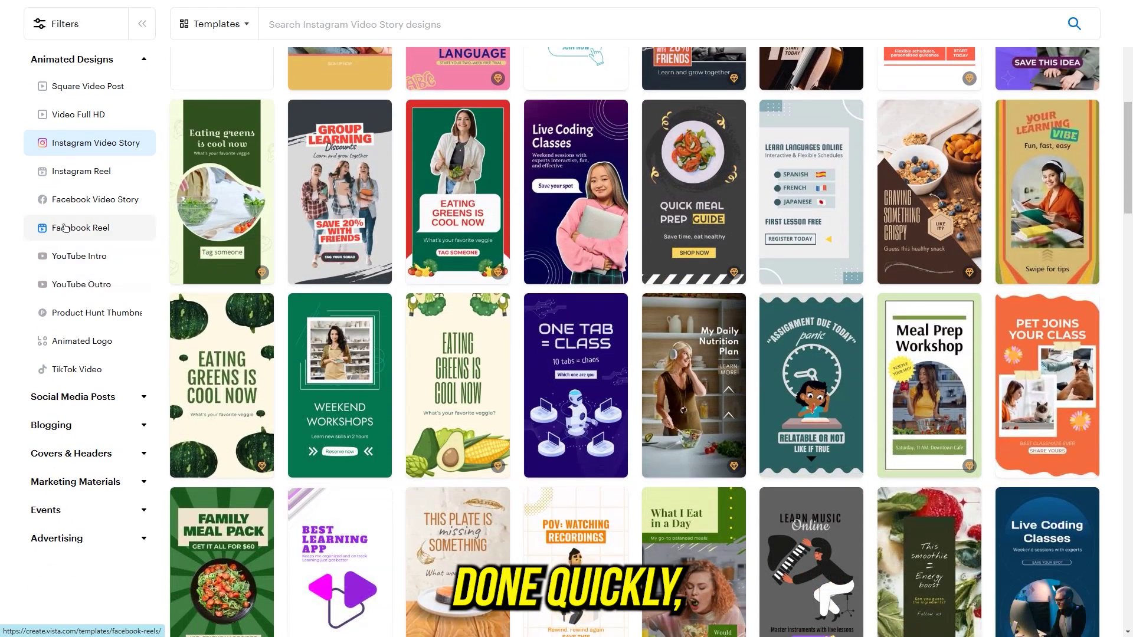
scroll(72, 276, up, 2)
scroll(72, 276, up, 3)
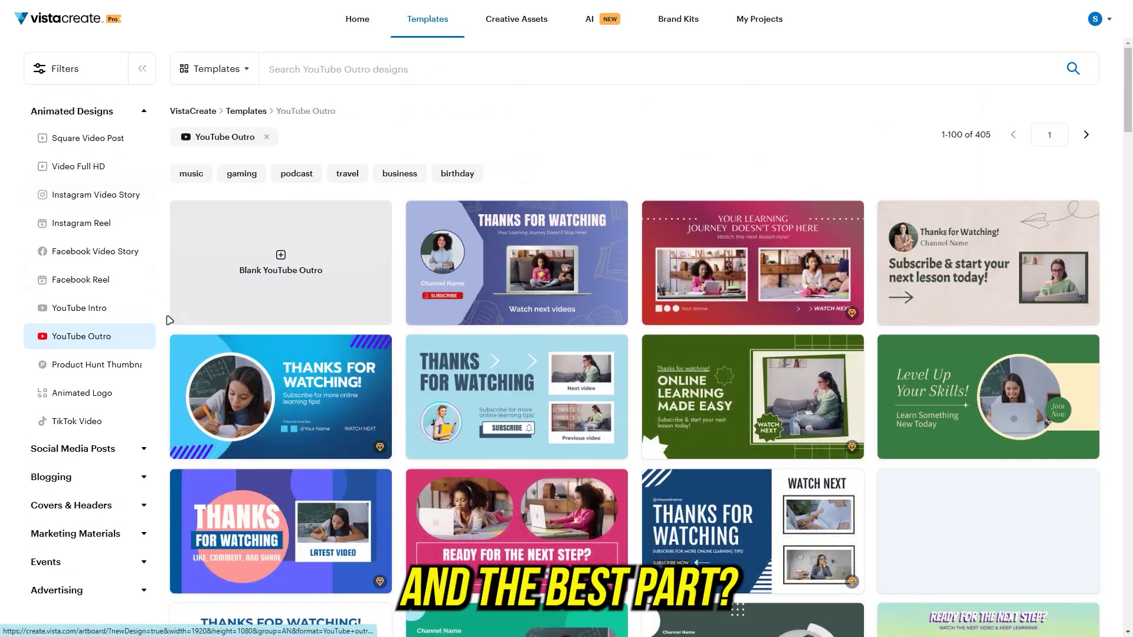
scroll(108, 311, down, 1)
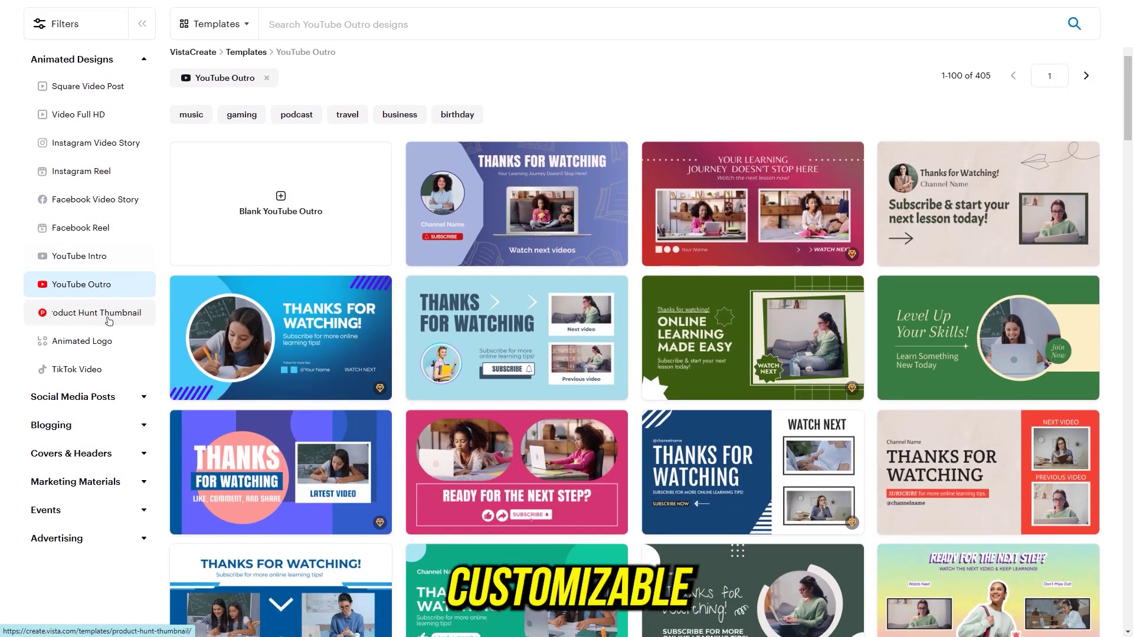
click(105, 316)
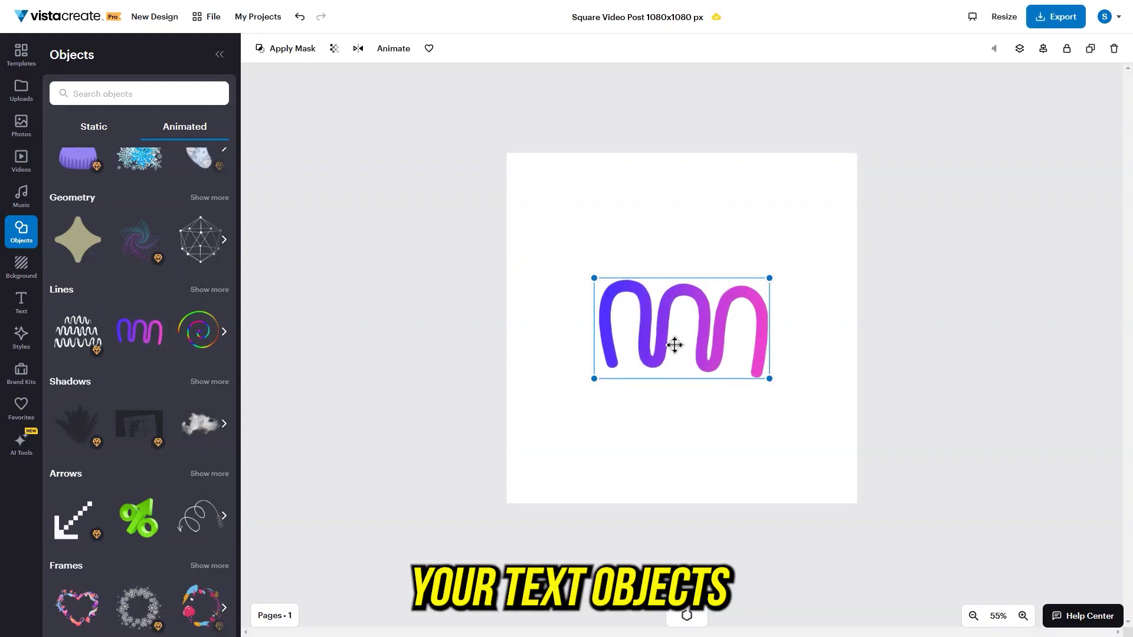
Step: Animate the gradient squiggly line on the canvas, trying the Flash, Wobble and Fade effects
key(space)
click(394, 48)
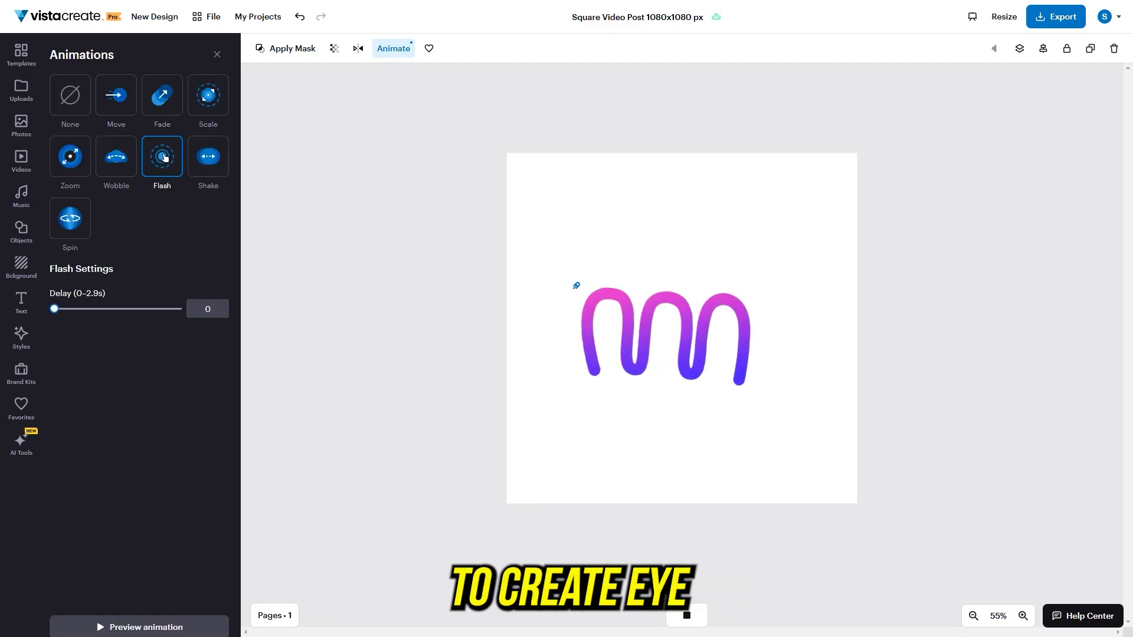
click(116, 157)
click(162, 107)
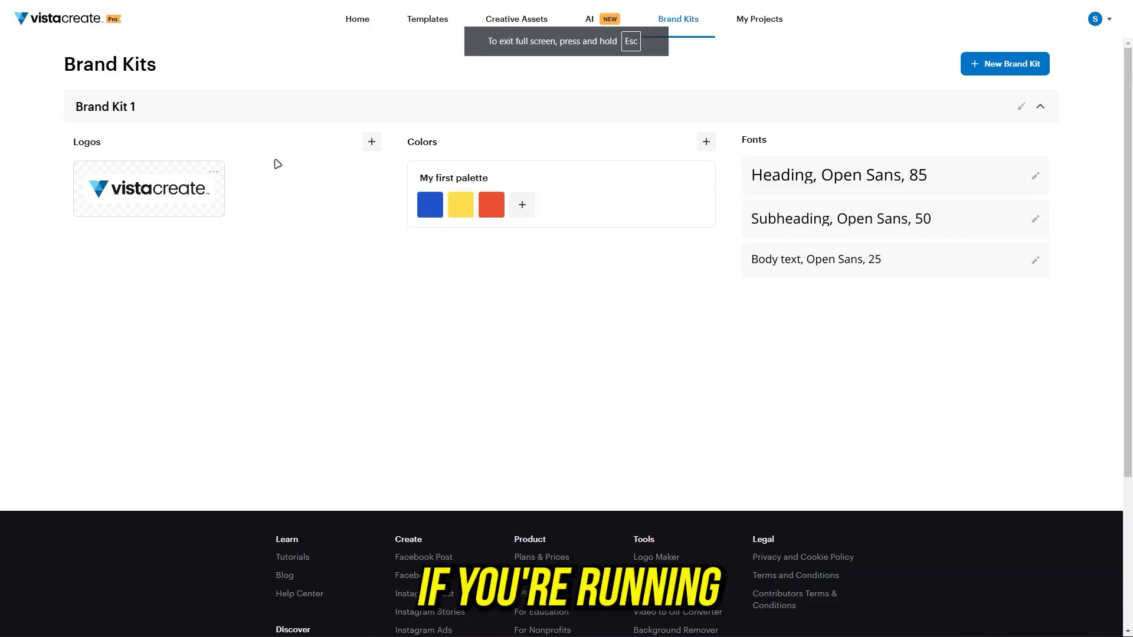
Step: Add a teal and a bright yellow color to My first palette in Brand Kit 1
click(371, 142)
click(765, 215)
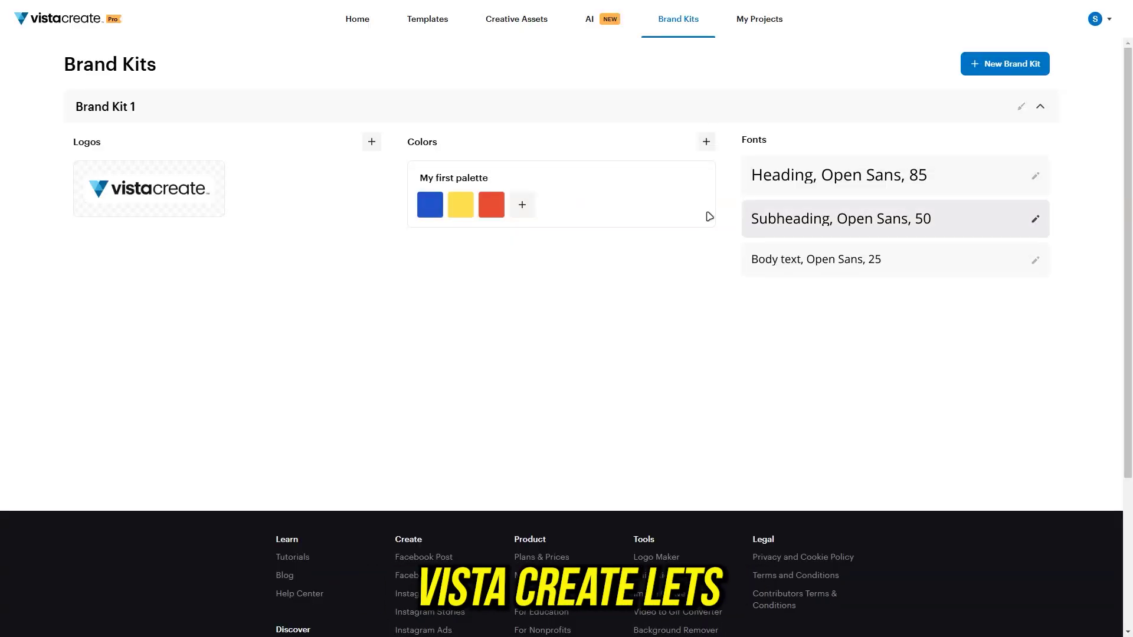
click(522, 205)
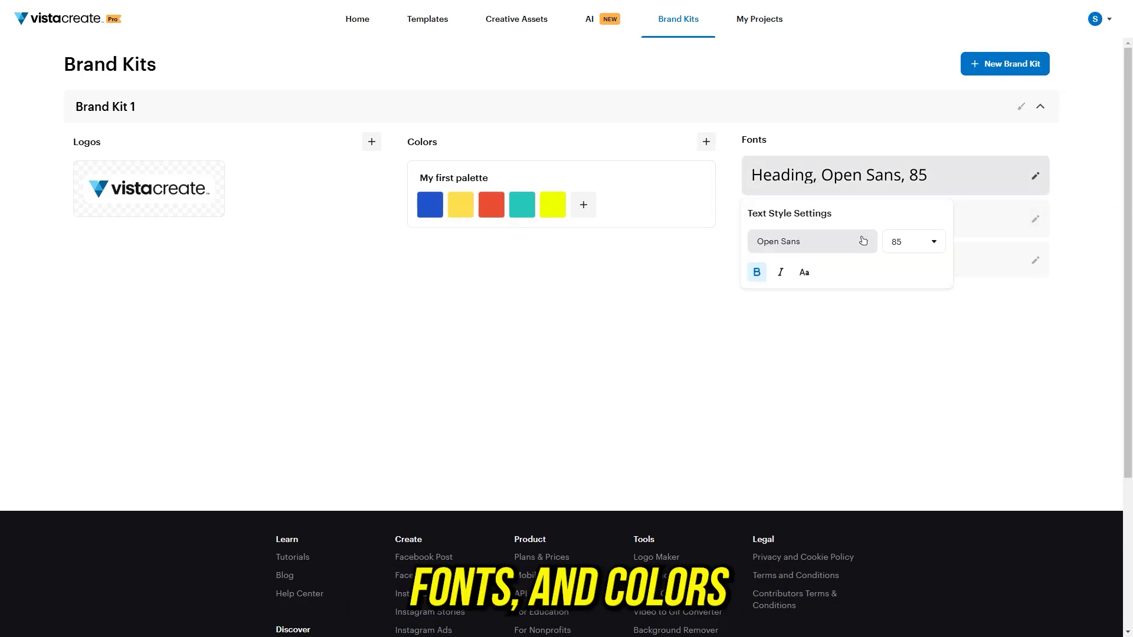
Step: Browse the available fonts for the Heading style of Brand Kit 1
click(790, 240)
scroll(823, 303, down, 1)
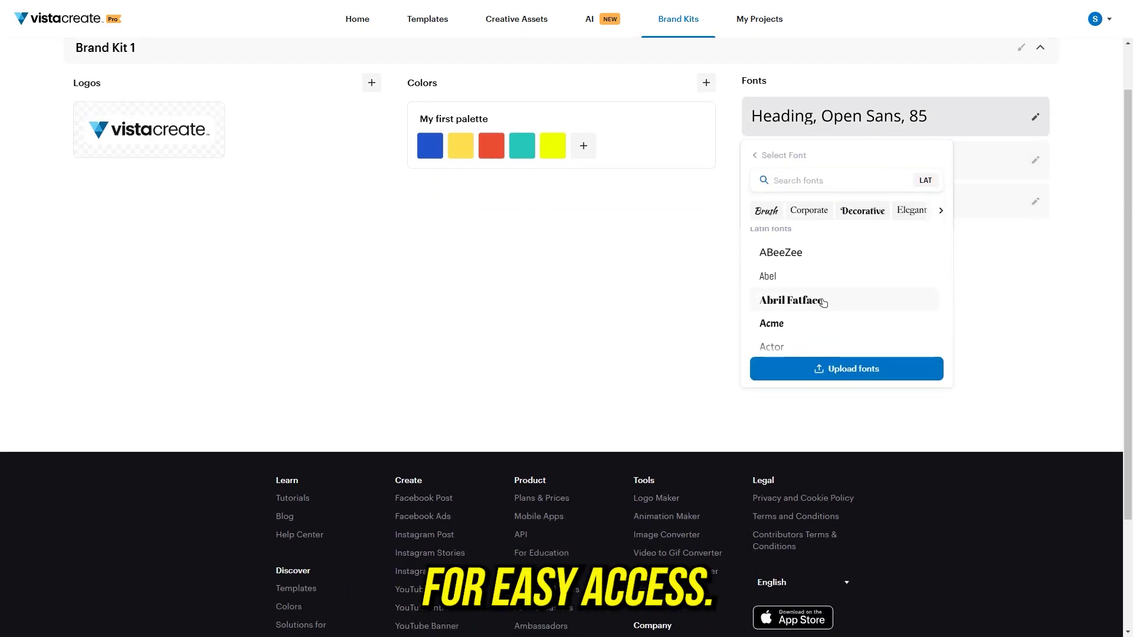
scroll(793, 284, down, 3)
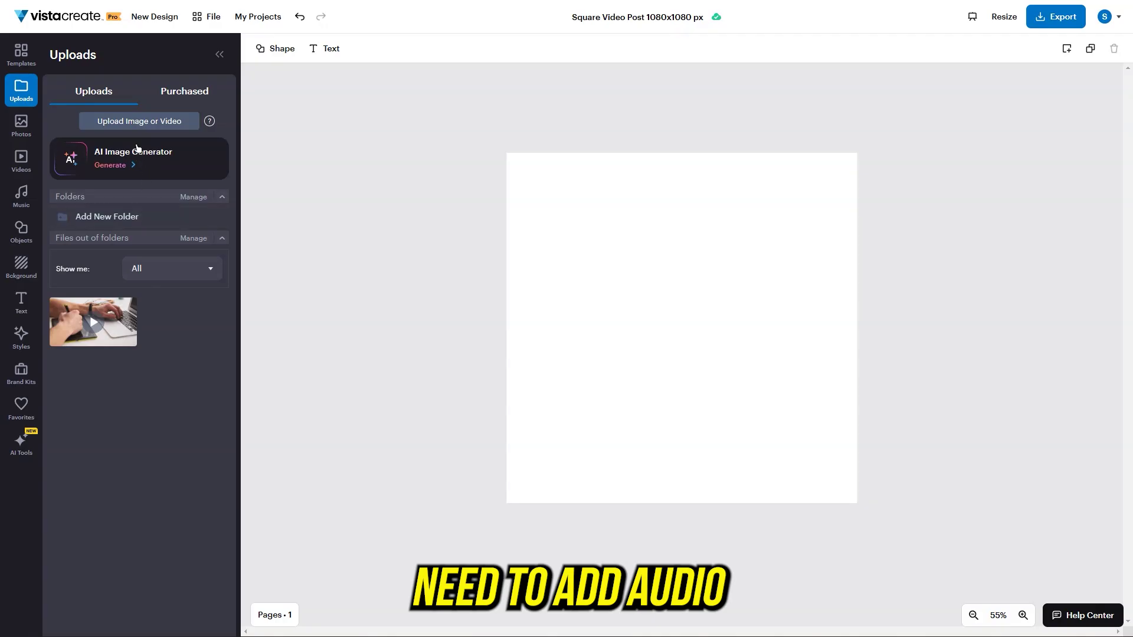
Step: Insert the uploaded laptop-typing video into the blank square video post with 10 seconds selected in the trim
click(137, 124)
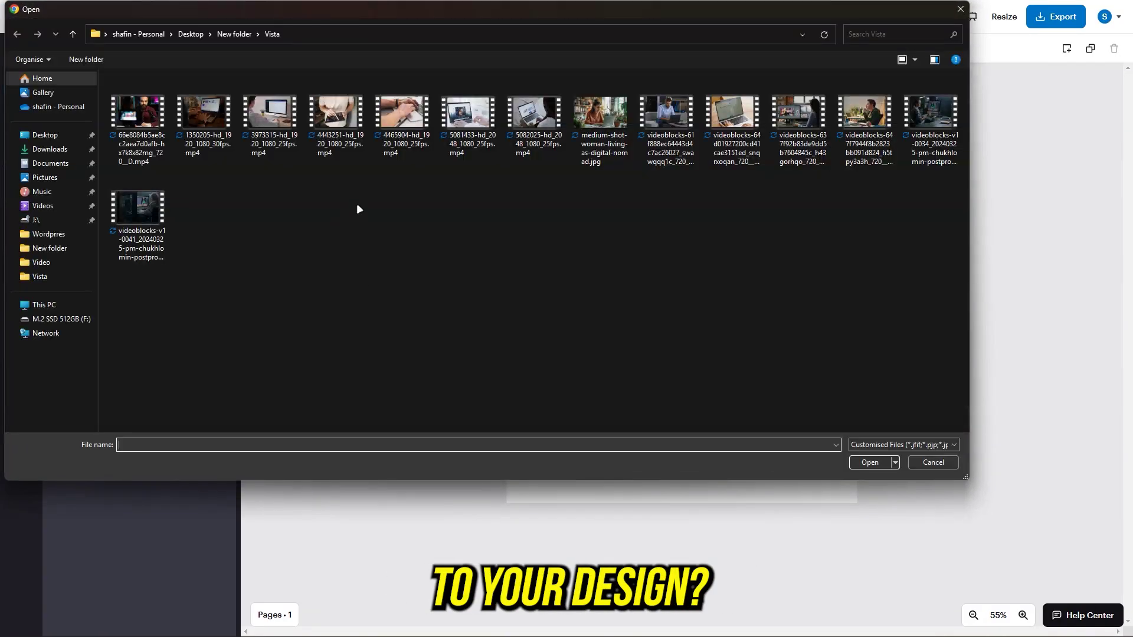
click(935, 464)
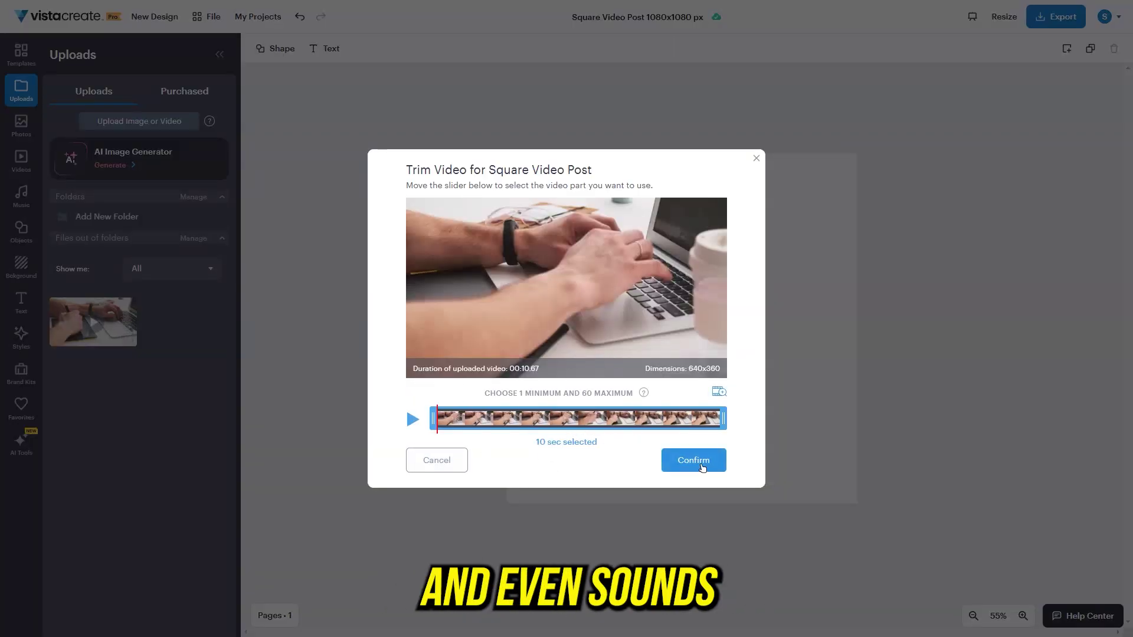
click(702, 468)
click(480, 488)
click(498, 534)
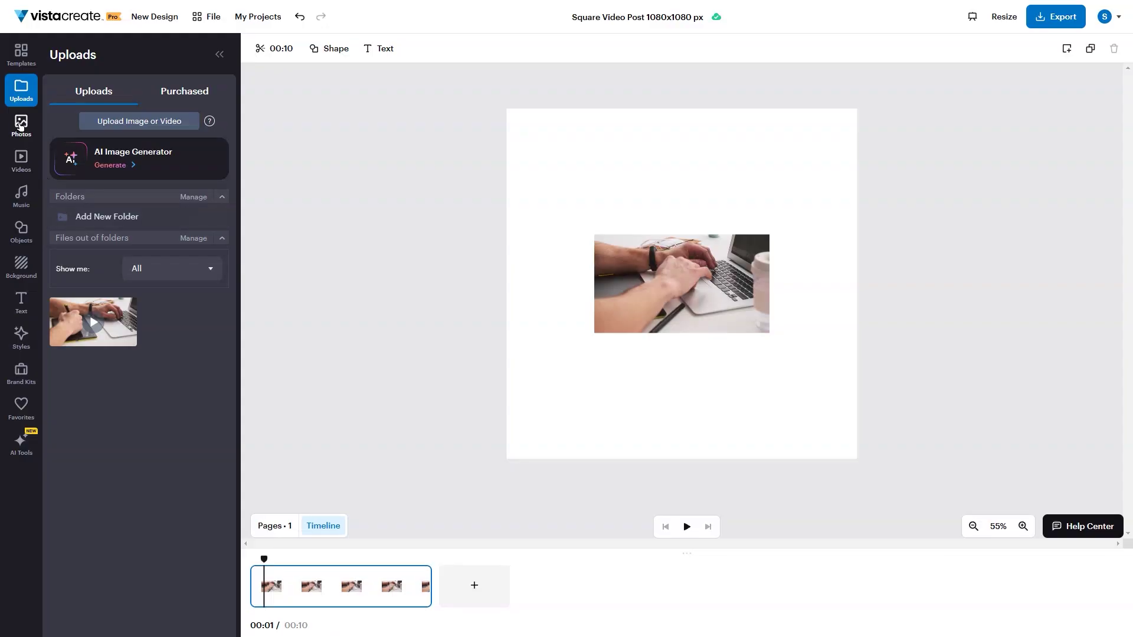
Step: Look through the photo, video, music, object, background and text style libraries of the editor
click(20, 126)
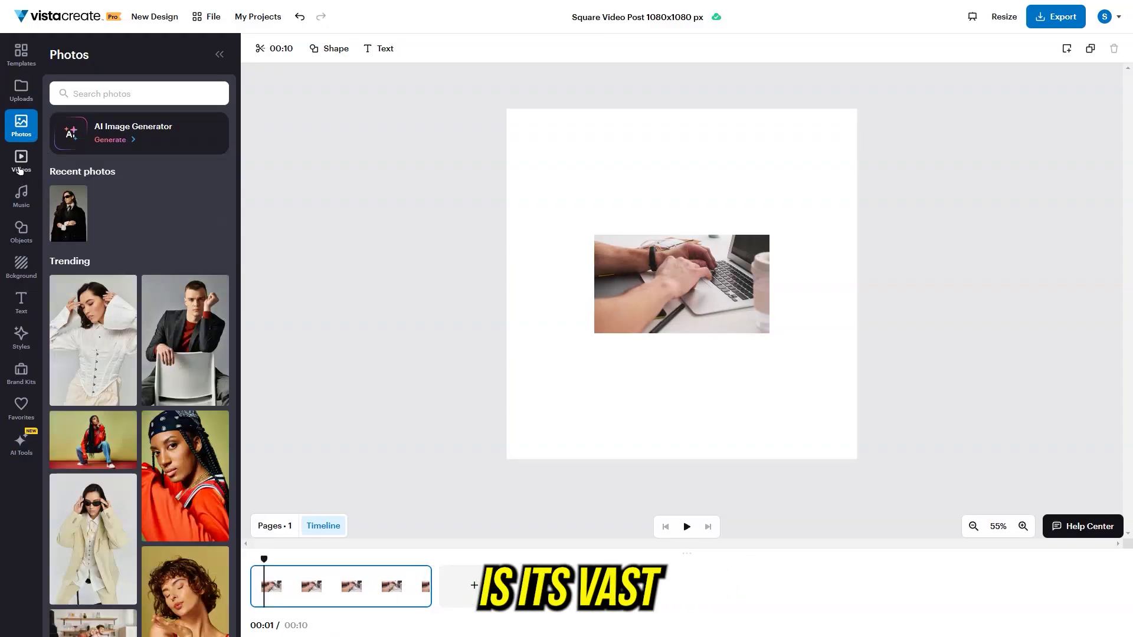
click(21, 166)
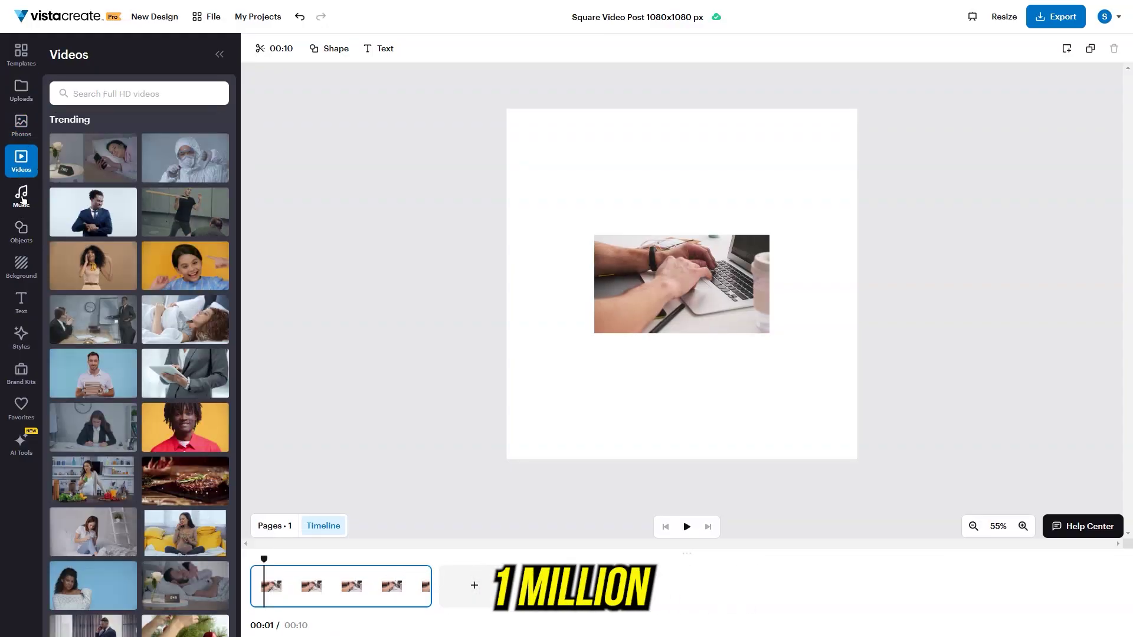
click(22, 199)
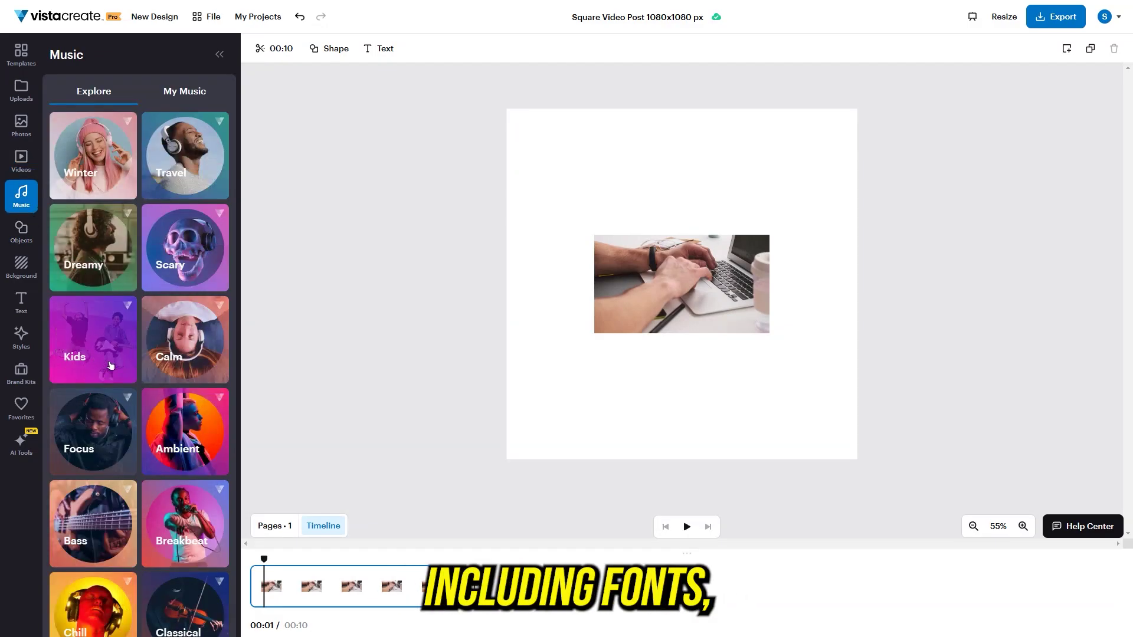
click(26, 244)
click(25, 269)
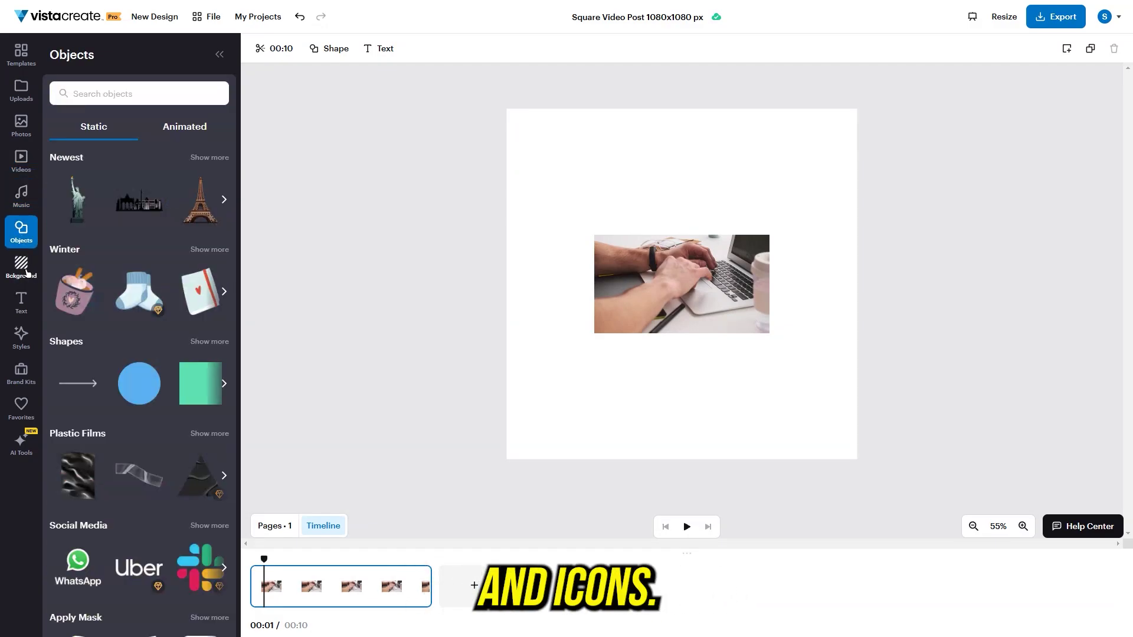
click(22, 303)
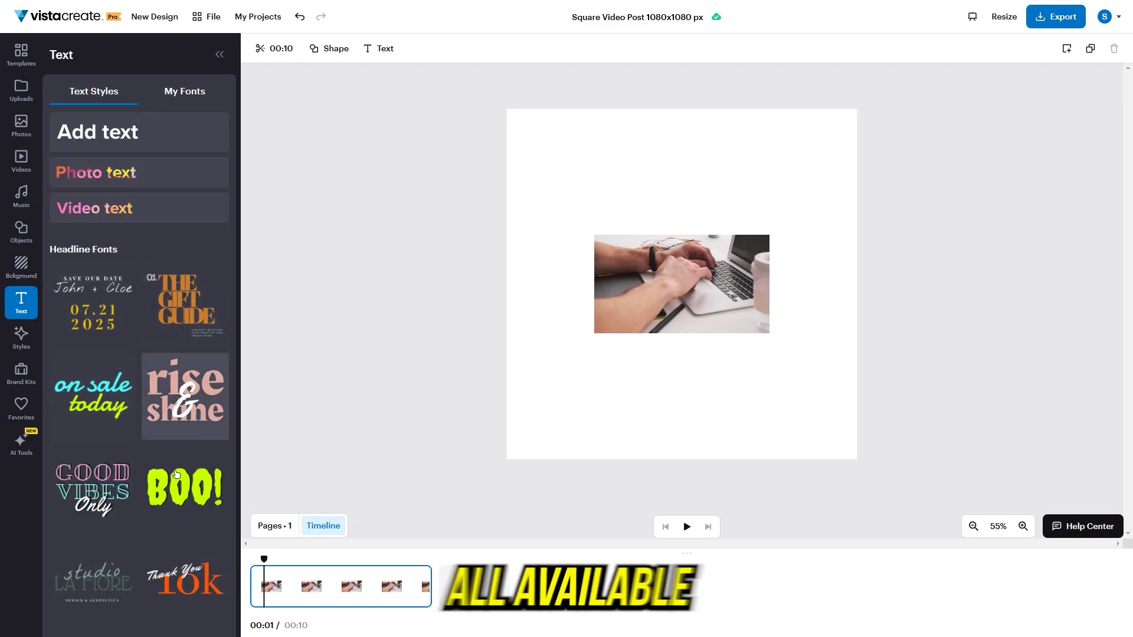
scroll(147, 268, down, 10)
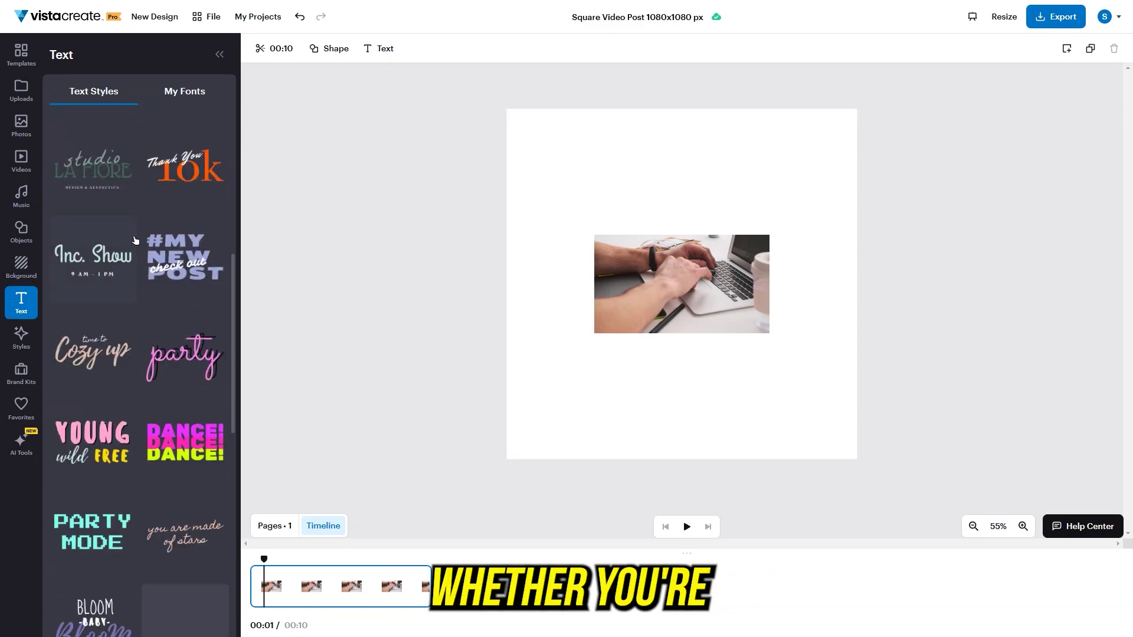
Step: Look through the static object categories in the editor's object library, such as shapes, social media, masks, gradients and frames
click(21, 233)
scroll(120, 307, down, 10)
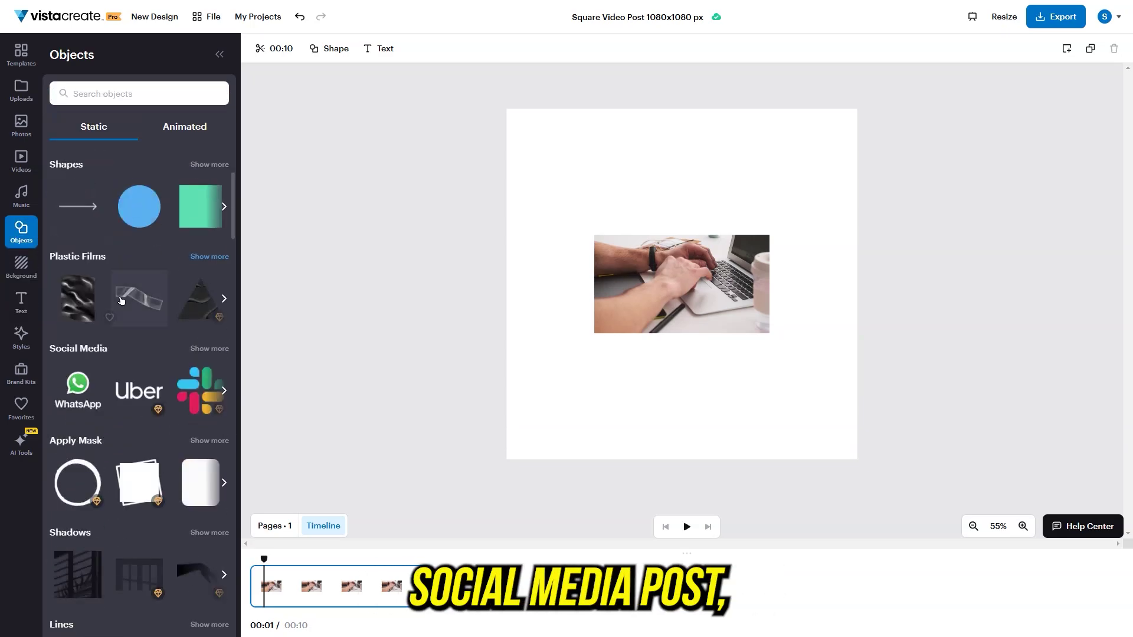
scroll(113, 311, down, 3)
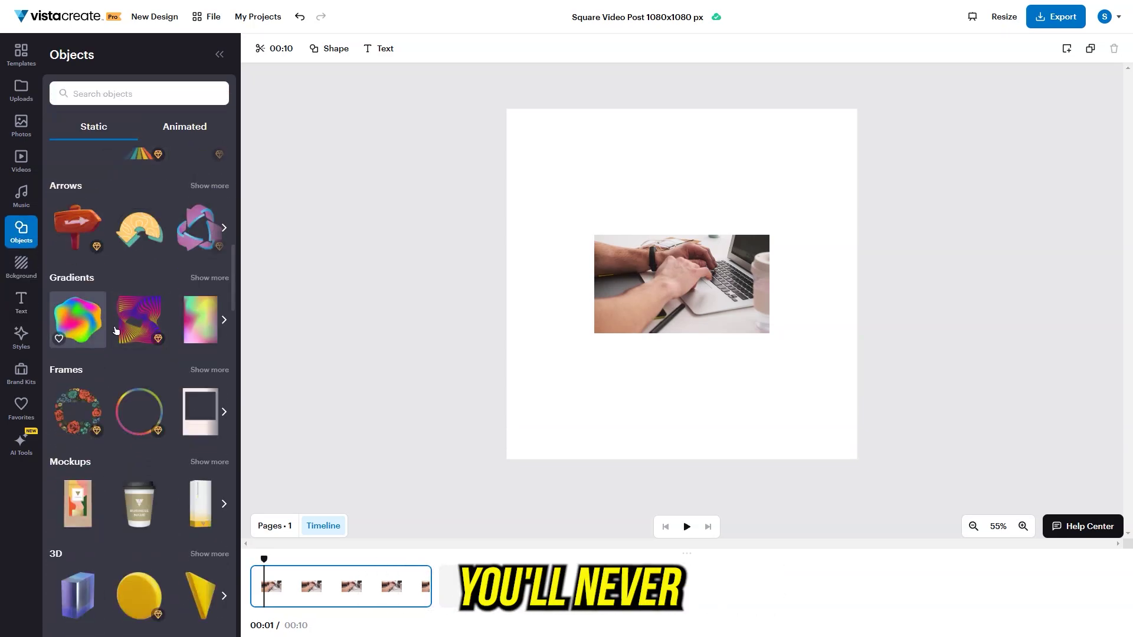
scroll(150, 435, down, 7)
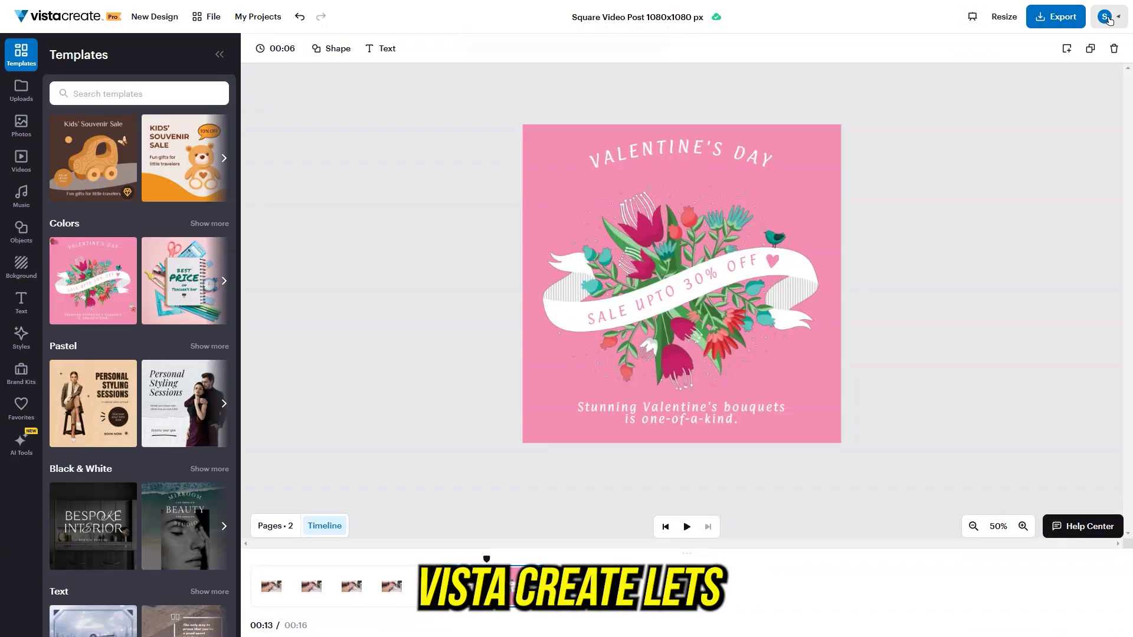
Step: Create a team named W for Personal Use and view its team member invitation page
click(1109, 19)
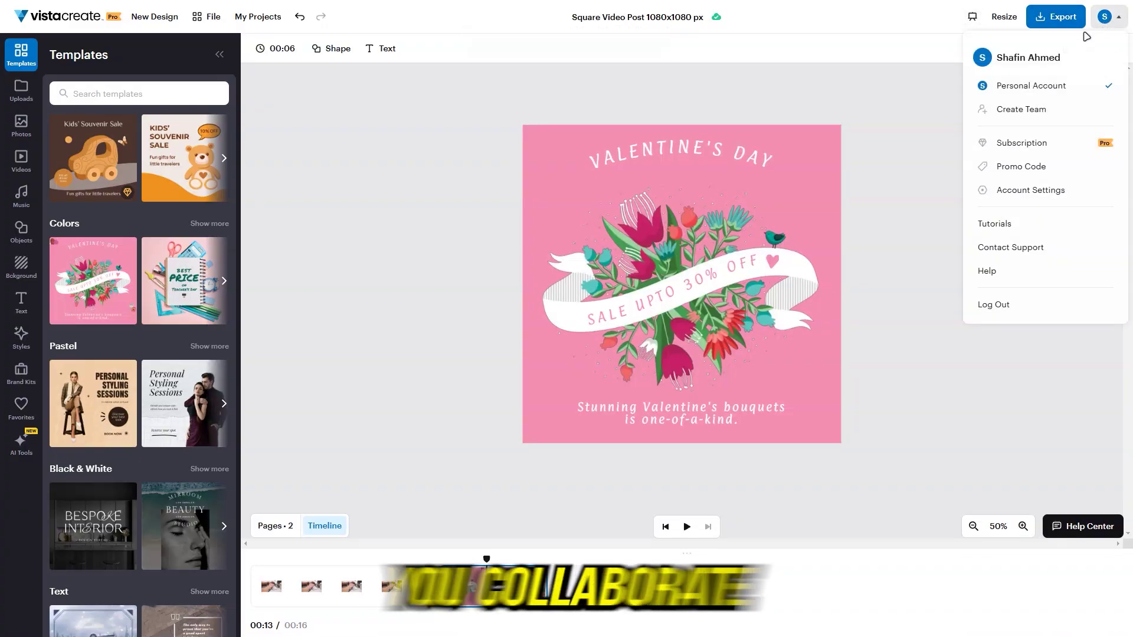
click(1012, 111)
click(488, 305)
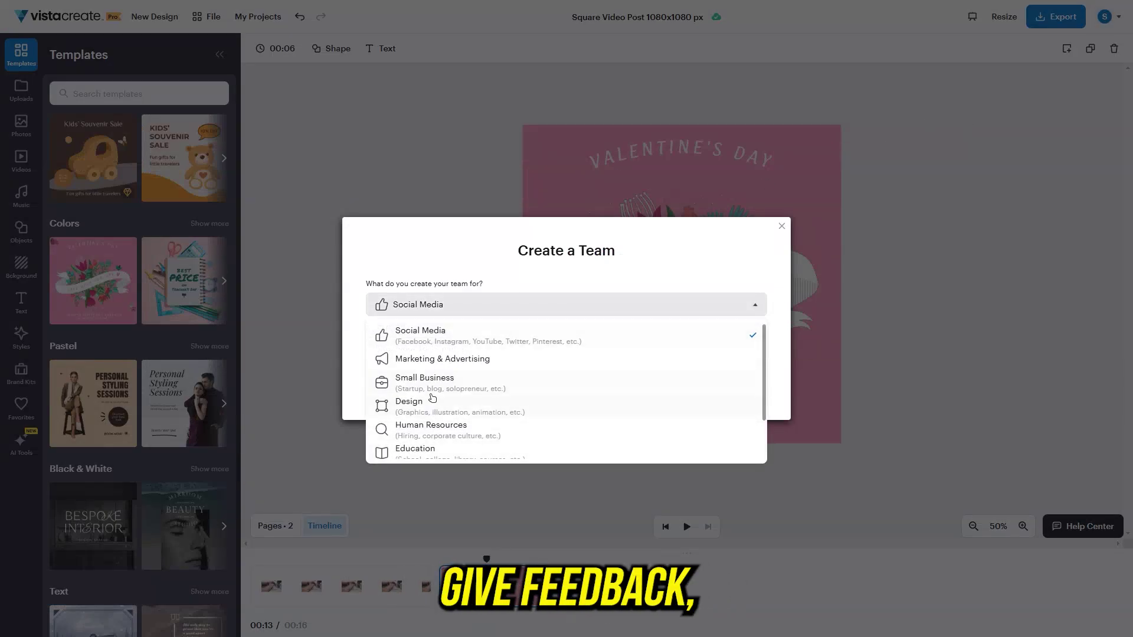
scroll(431, 407, down, 2)
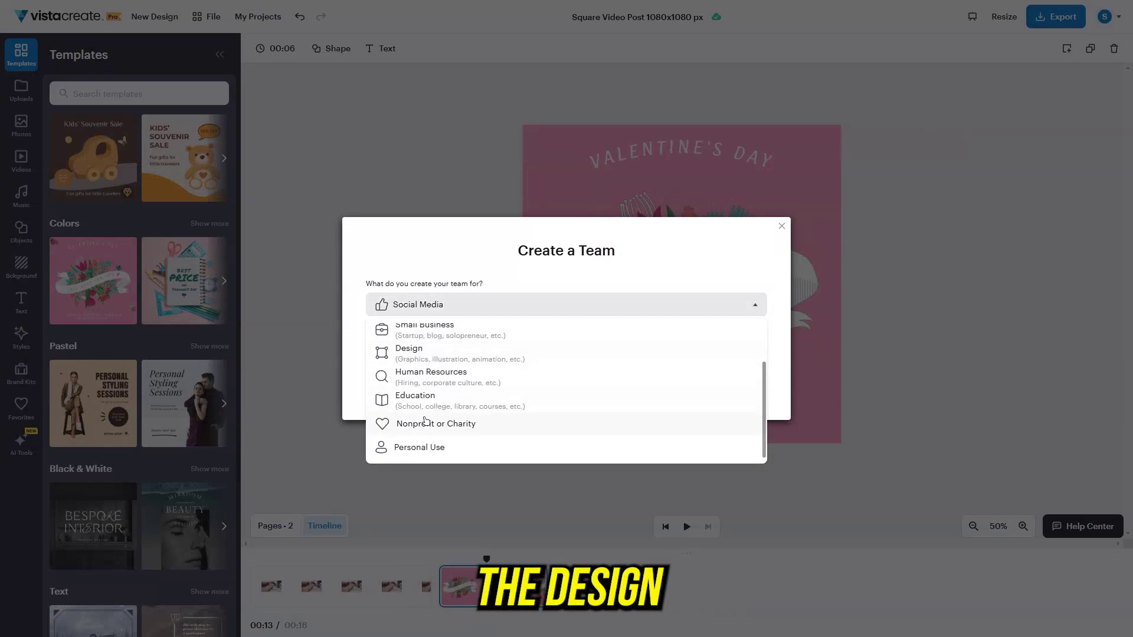
click(414, 452)
click(423, 350)
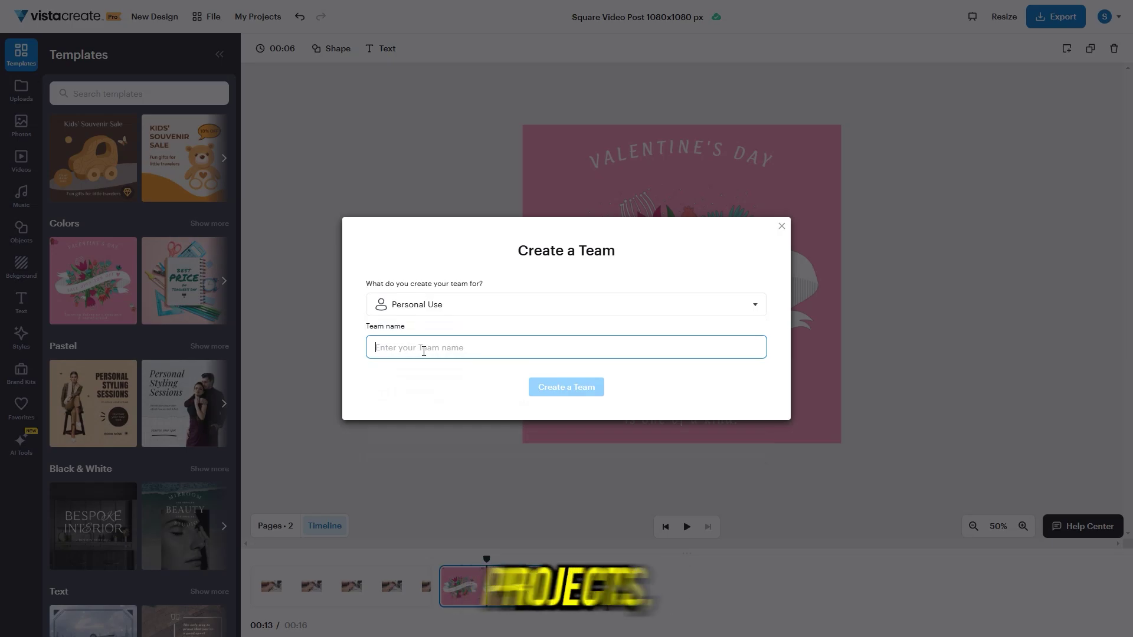
text(W)
click(539, 387)
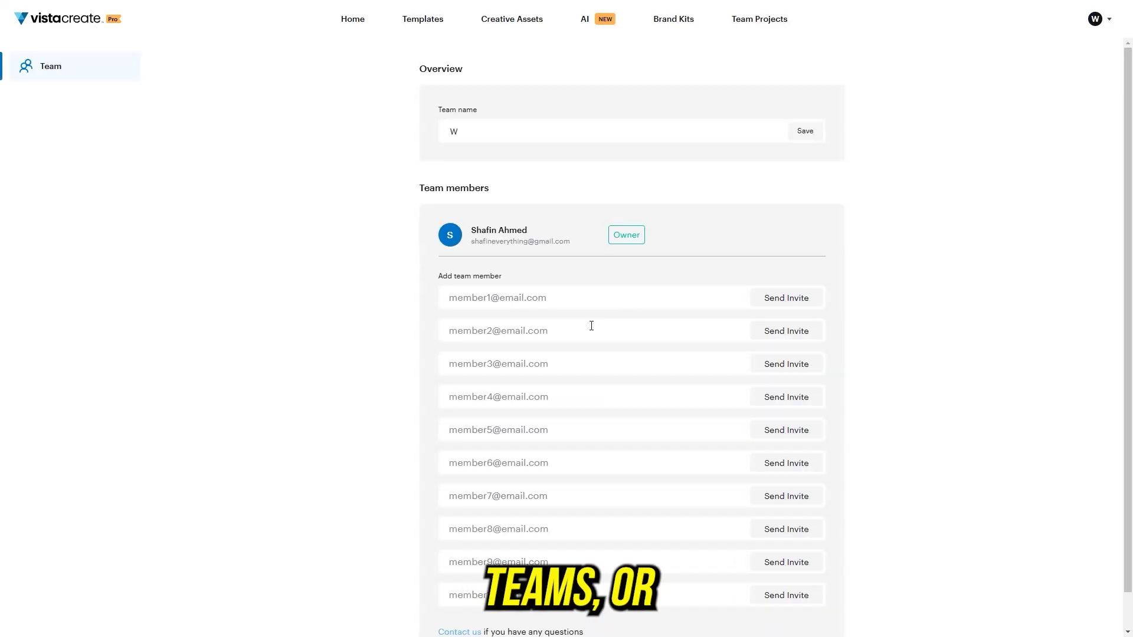
scroll(649, 383, down, 1)
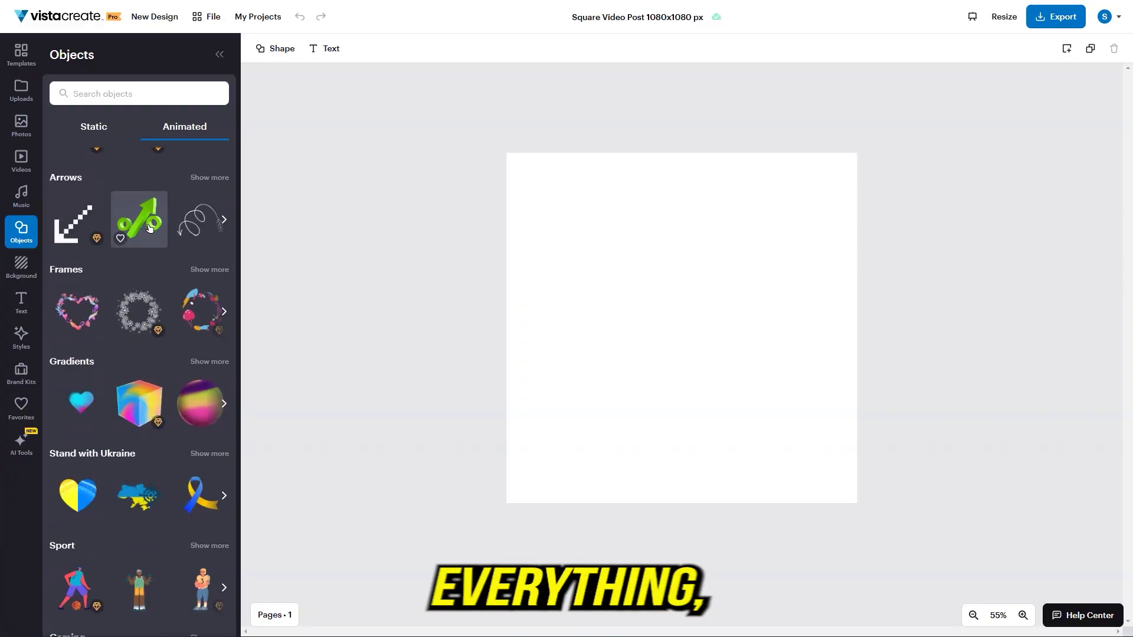
Step: Look through the animated object categories, such as arrows, professions, confetti and web elements
scroll(149, 229, down, 5)
scroll(149, 229, down, 7)
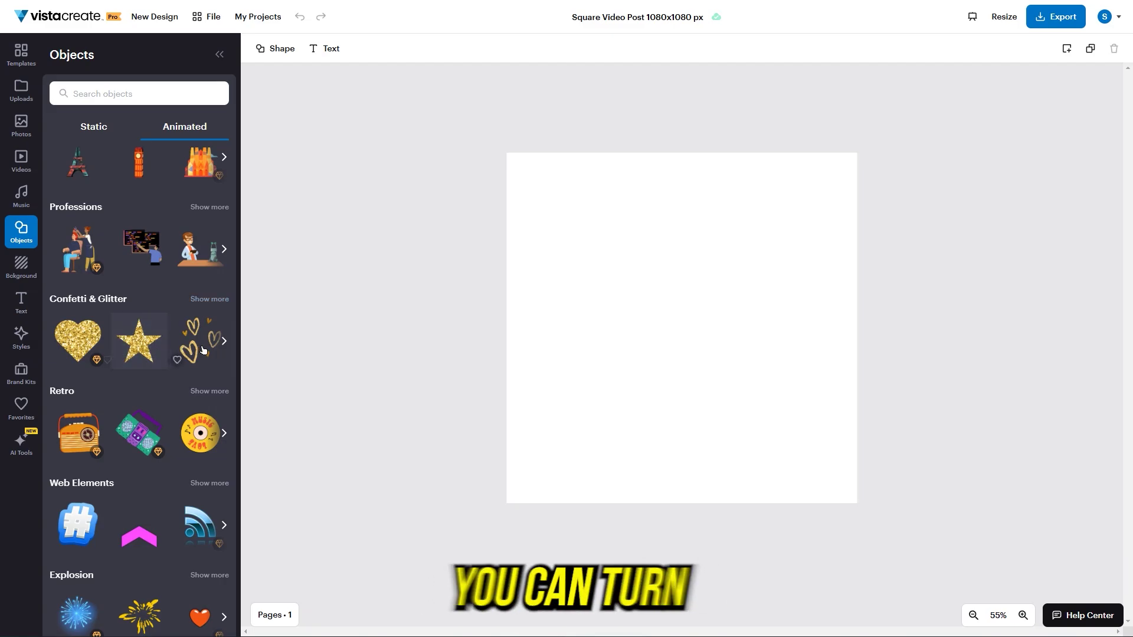
scroll(202, 350, down, 7)
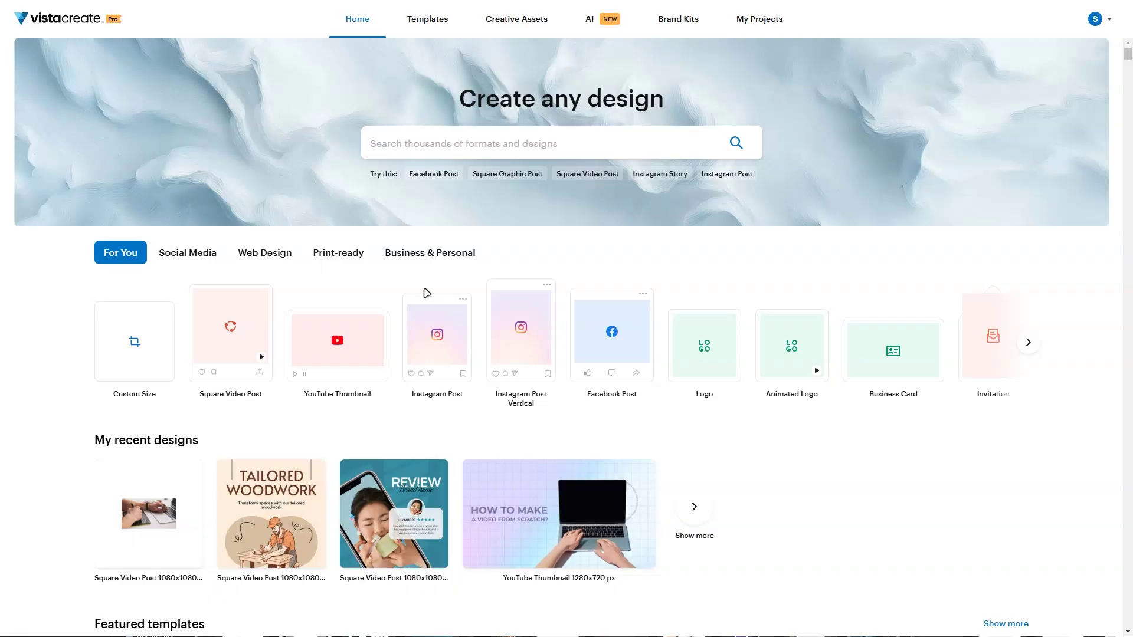
Step: Look over the featured, newest and podcast cover templates on the home page
scroll(420, 289, down, 8)
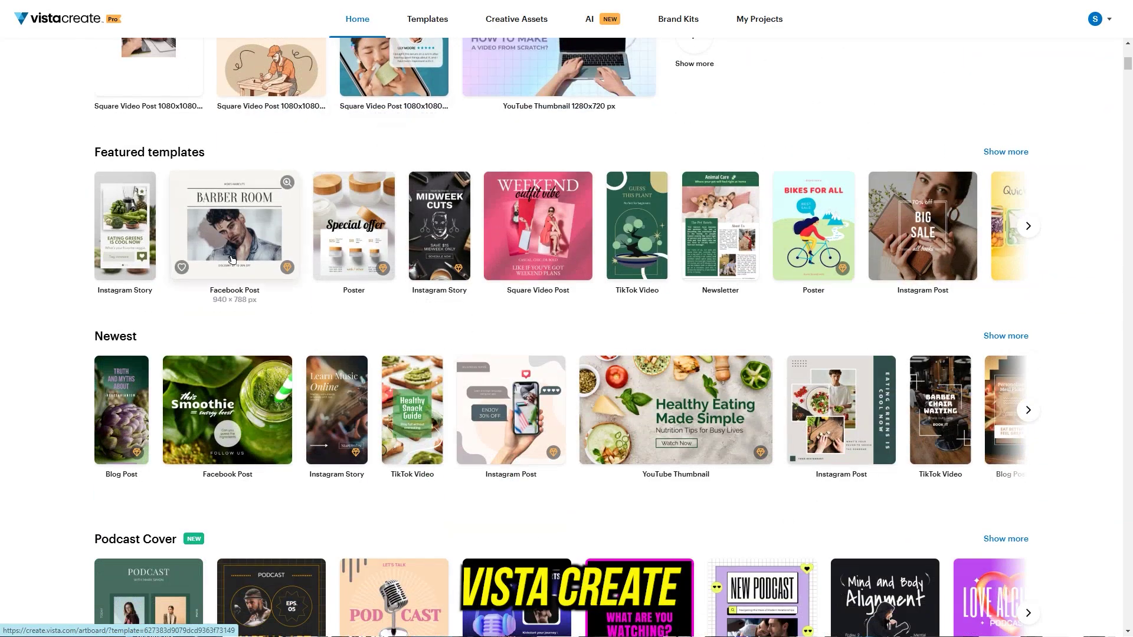
scroll(608, 271, down, 4)
scroll(249, 343, down, 2)
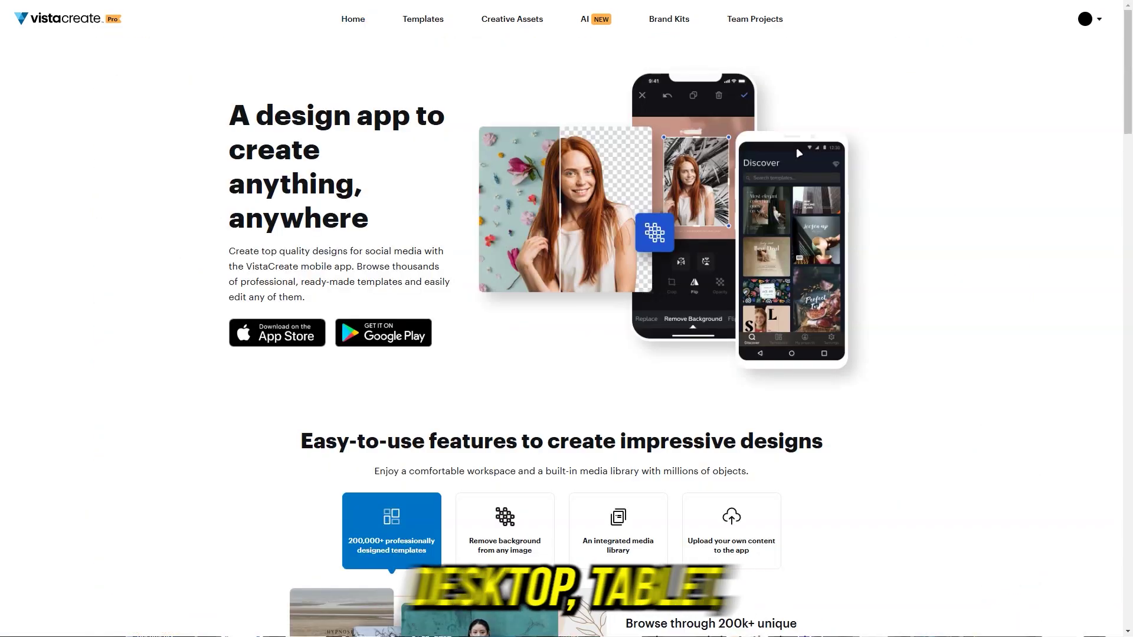
Step: Examine the mobile app page, including its content upload feature and the one-click design resizing description
scroll(795, 146, down, 4)
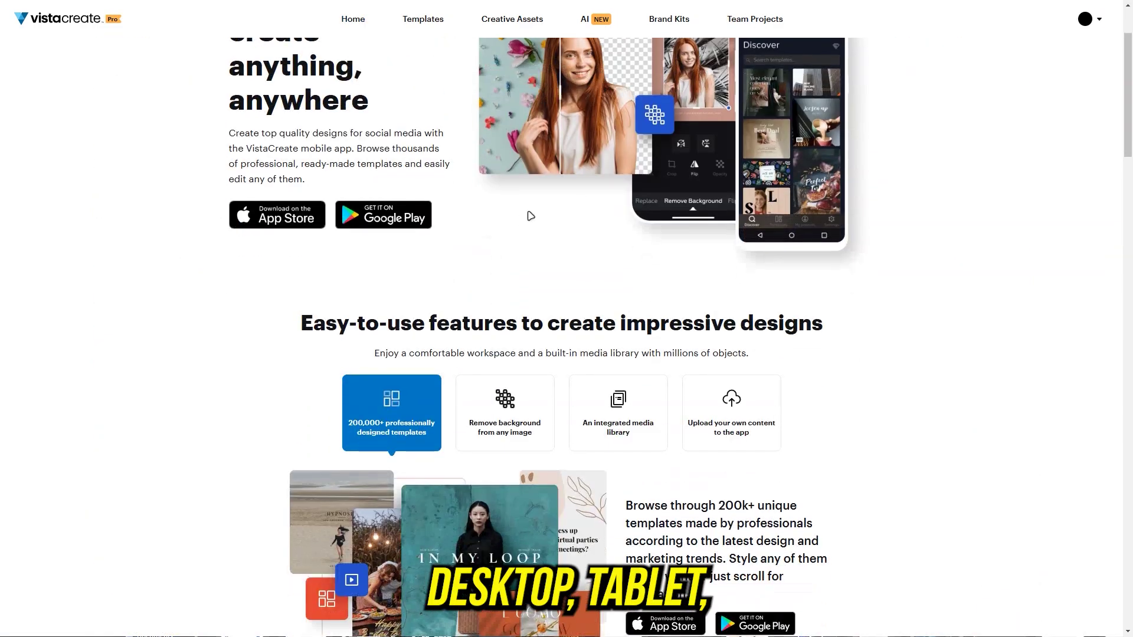
click(508, 307)
click(731, 293)
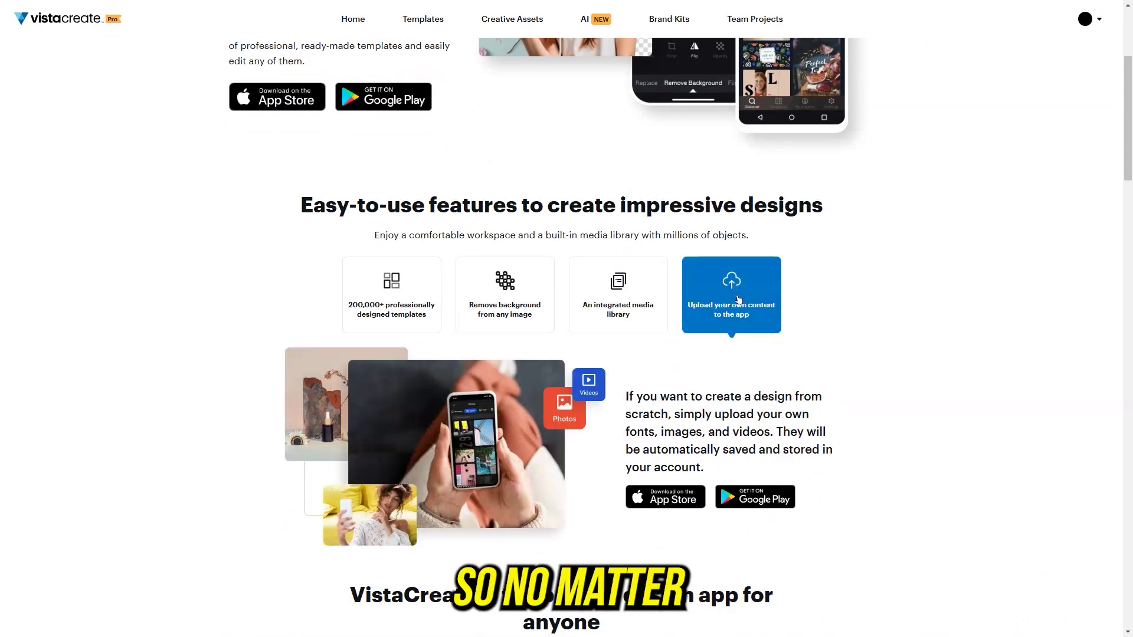
scroll(649, 329, down, 8)
scroll(649, 328, down, 8)
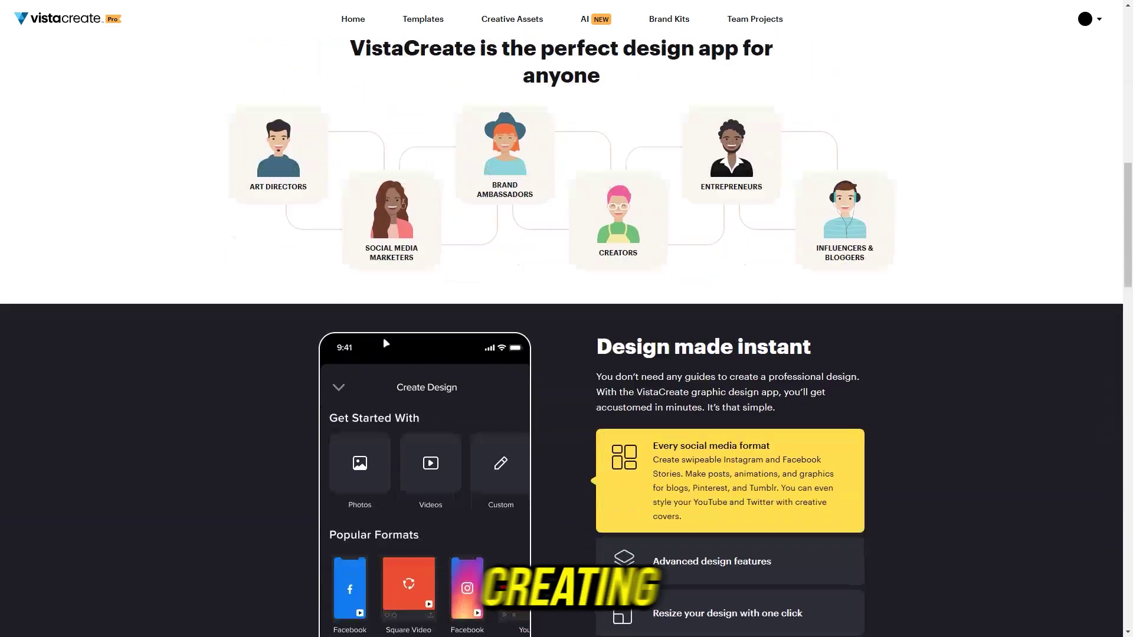
click(730, 354)
click(715, 367)
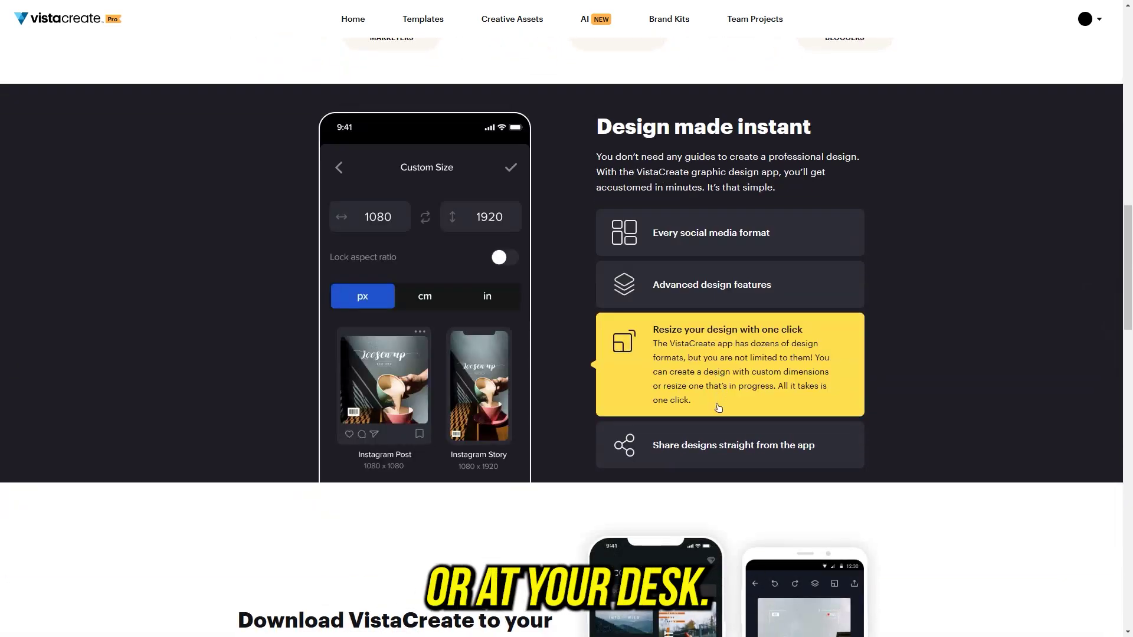
scroll(711, 415, down, 7)
scroll(466, 362, down, 6)
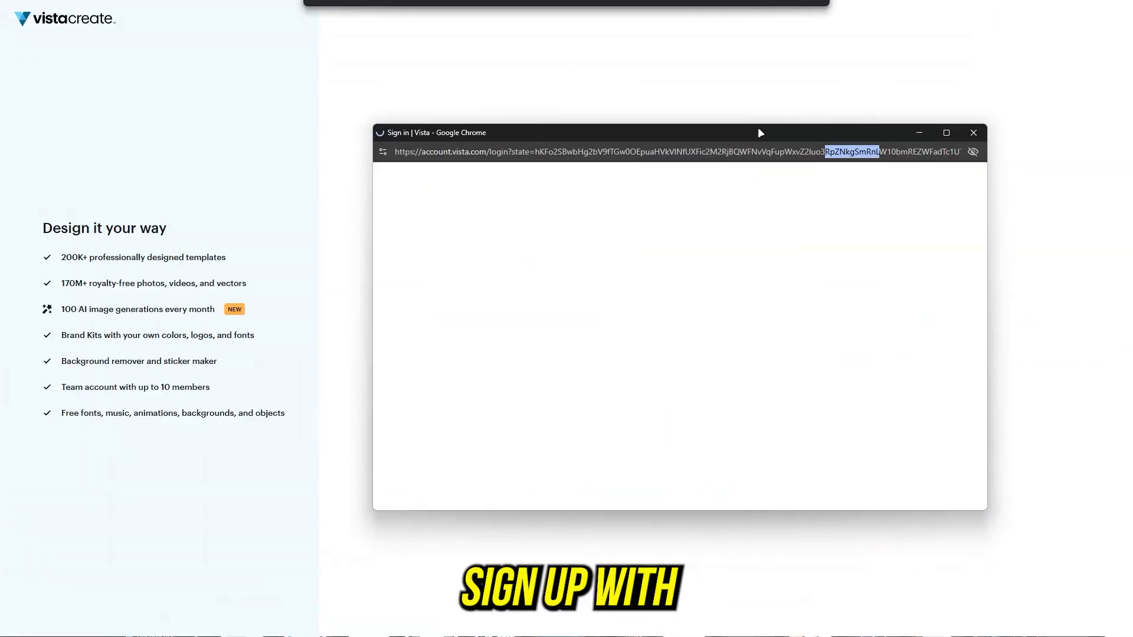
Step: Move the Vista sign-in window aside and look over its contents
drag(758, 126, 625, 130)
scroll(518, 303, down, 2)
scroll(518, 307, up, 1)
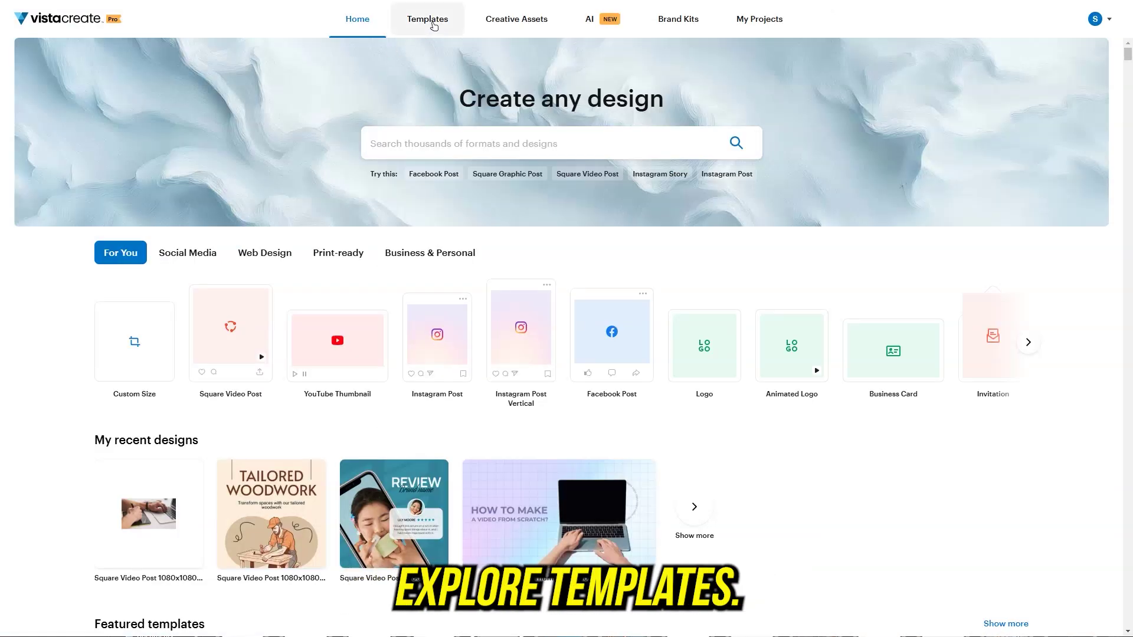
Step: Browse all templates for the Antique Fair Instagram post and replace its heading with "TV SHOW"
click(433, 24)
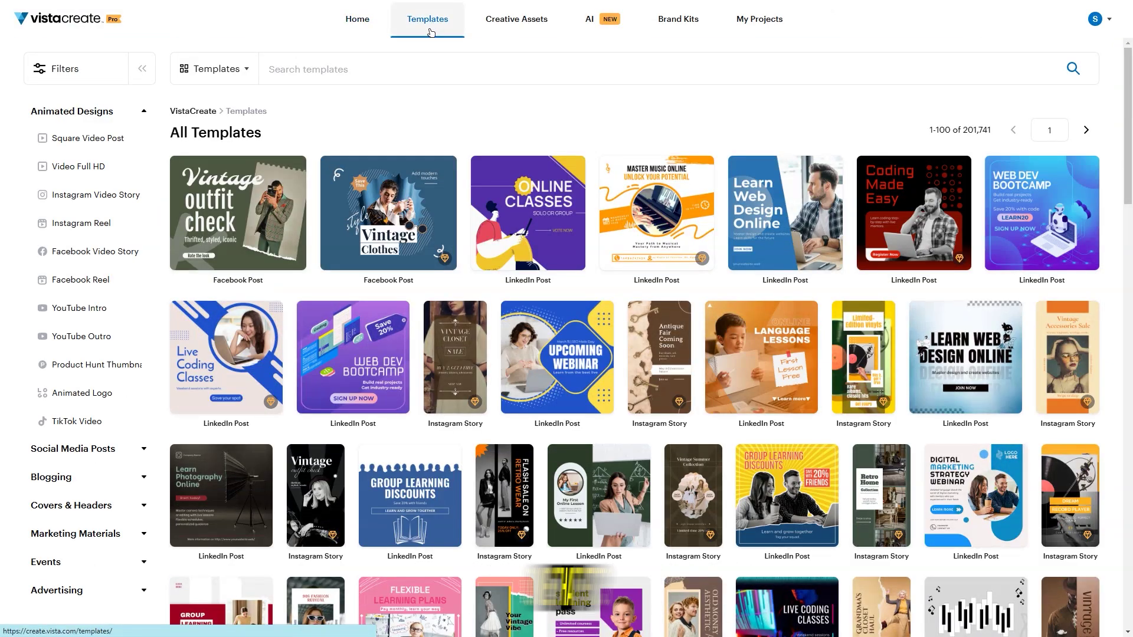
scroll(418, 216, down, 6)
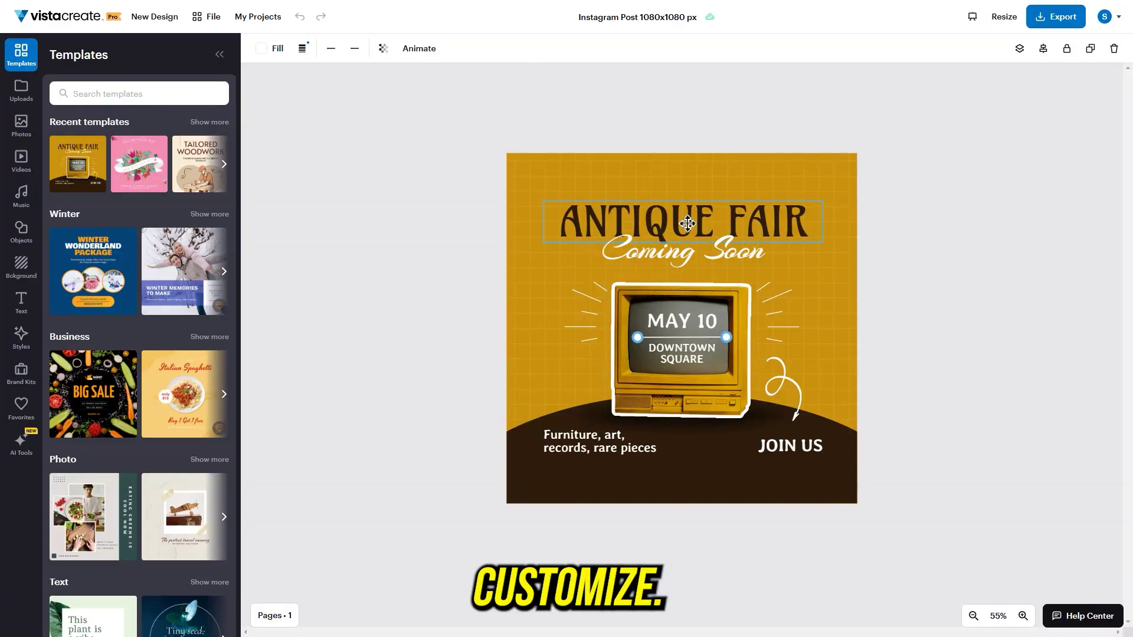
double_click(685, 220)
triple_click(682, 222)
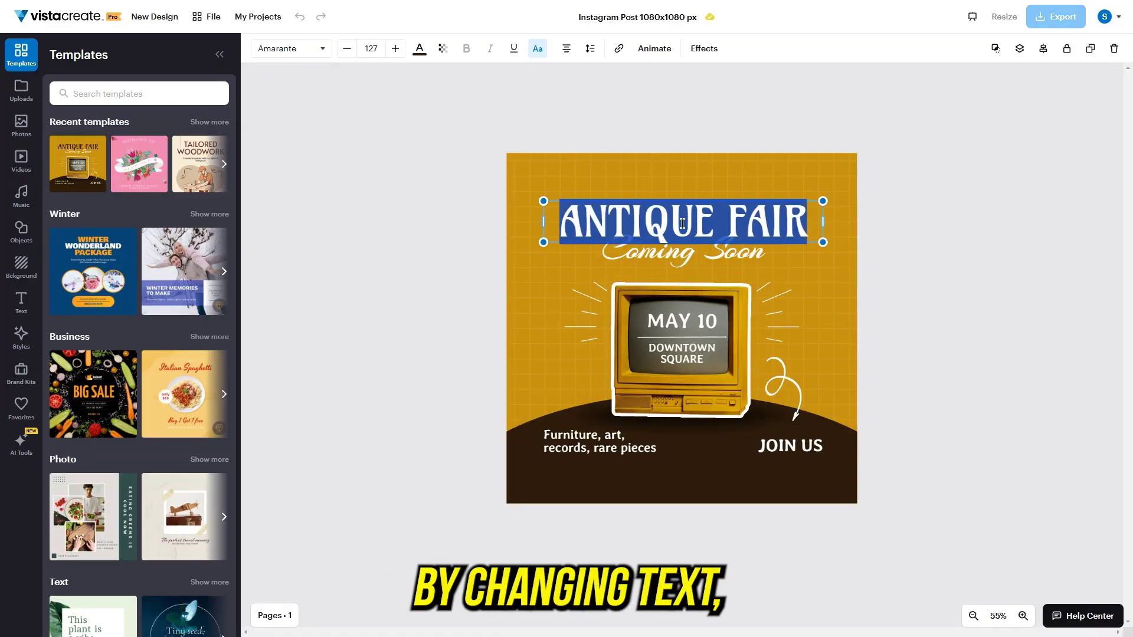
text(TV SHOW)
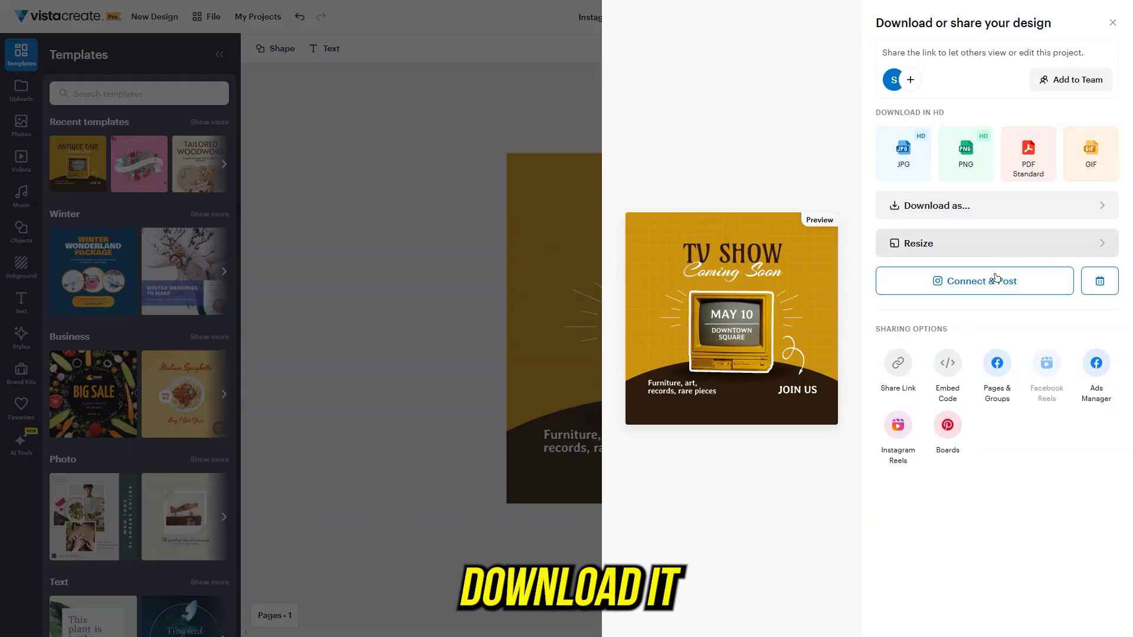
Step: Download the edited TV SHOW Instagram post through the custom download options
click(968, 206)
click(986, 610)
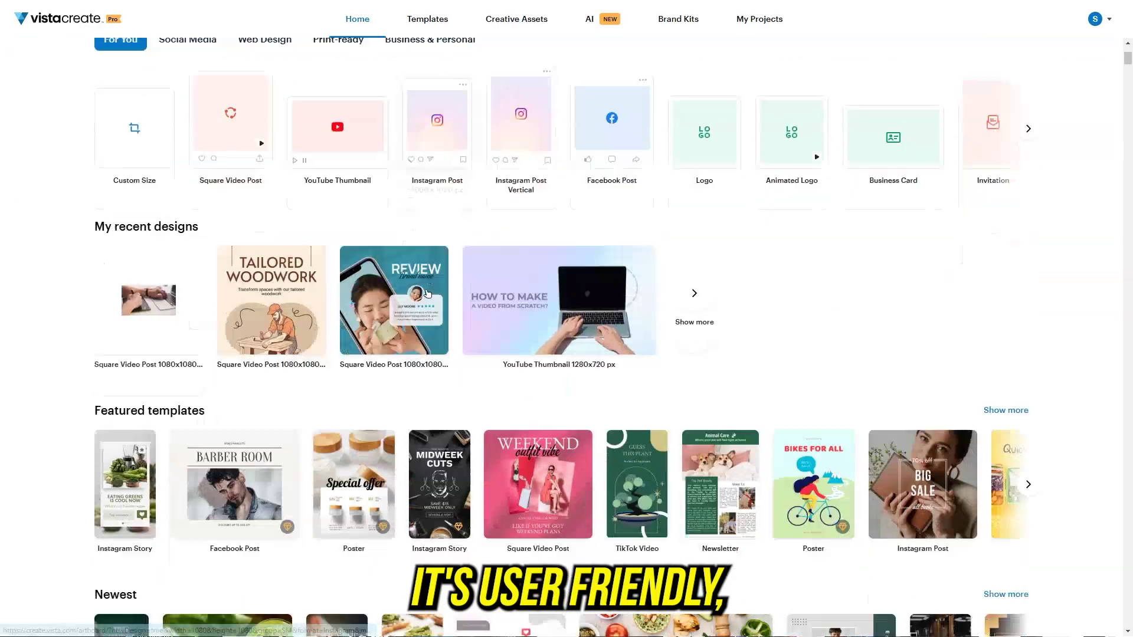
Step: Look over the recent designs and the featured and newest templates on the home page
scroll(428, 294, down, 5)
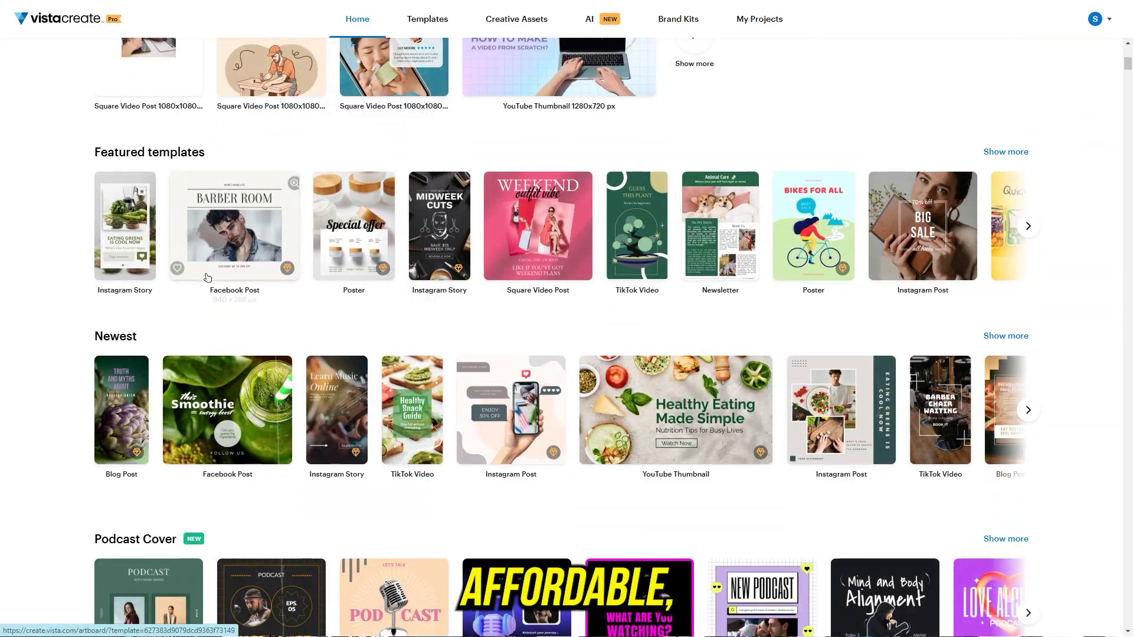